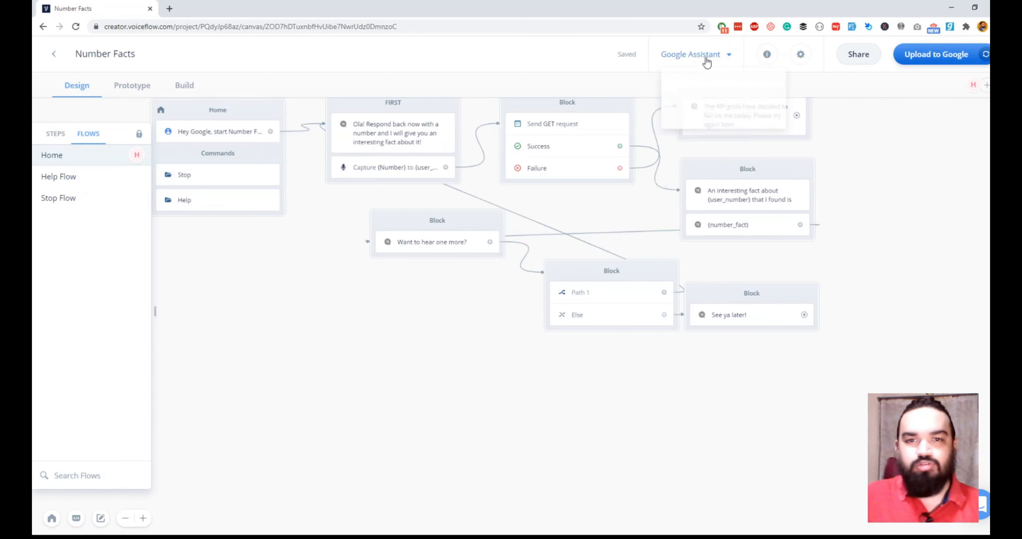
- Look over the Number Facts flow, including its Capture step, and start the project's upload to Google
{"action": "left_click", "coordinate": [707, 105]}
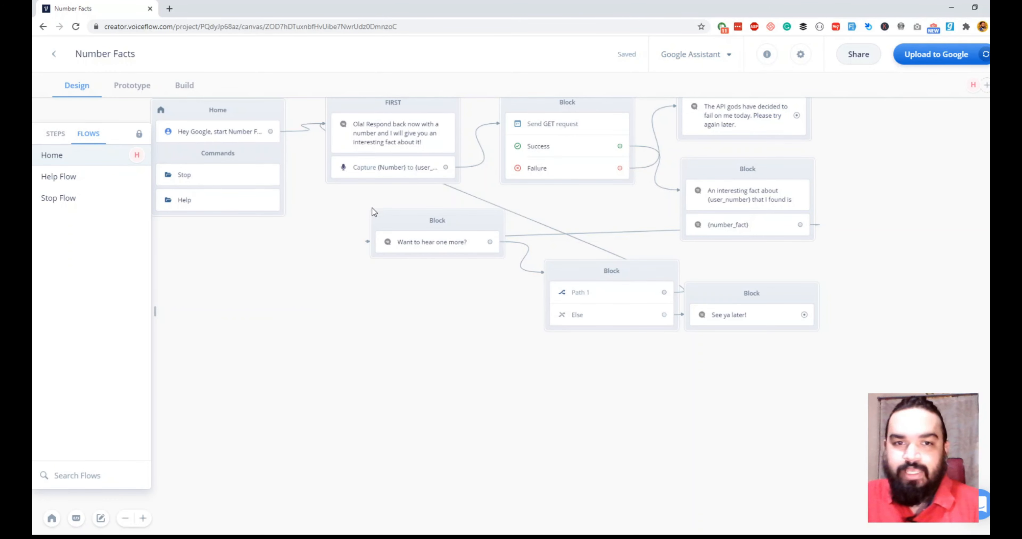
{"action": "left_click", "coordinate": [368, 172]}
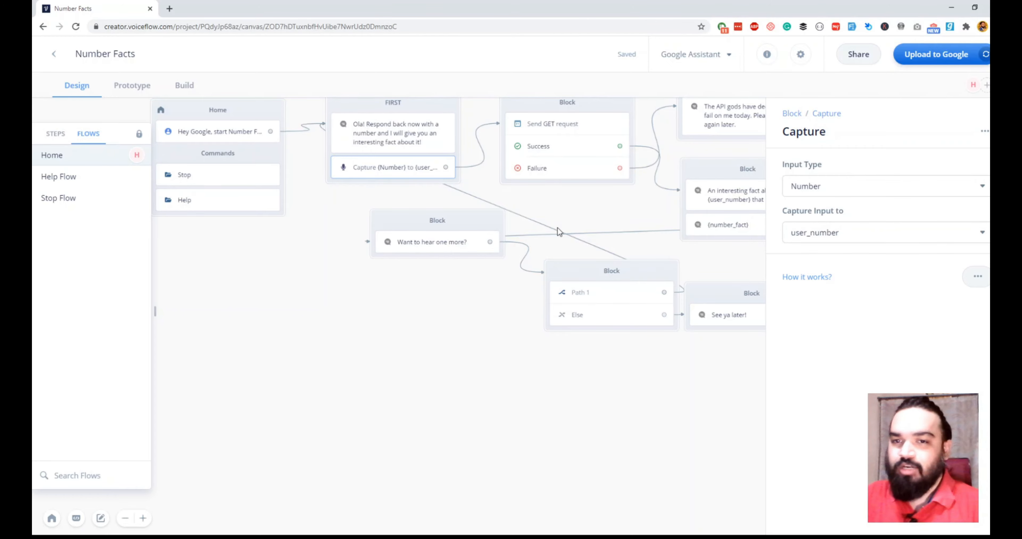
{"action": "left_click_drag", "start_coordinate": [593, 233], "coordinate": [460, 321]}
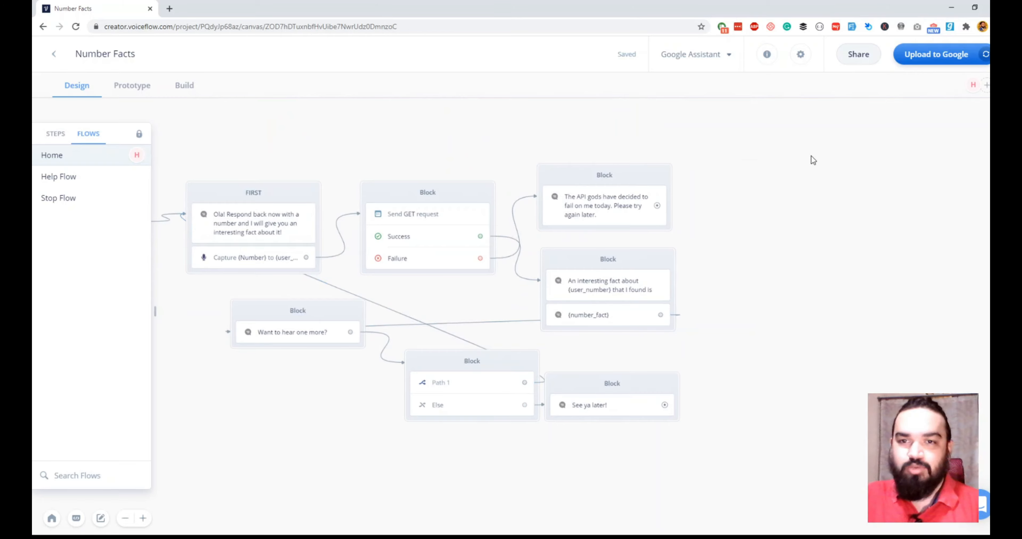
{"action": "left_click", "coordinate": [926, 64]}
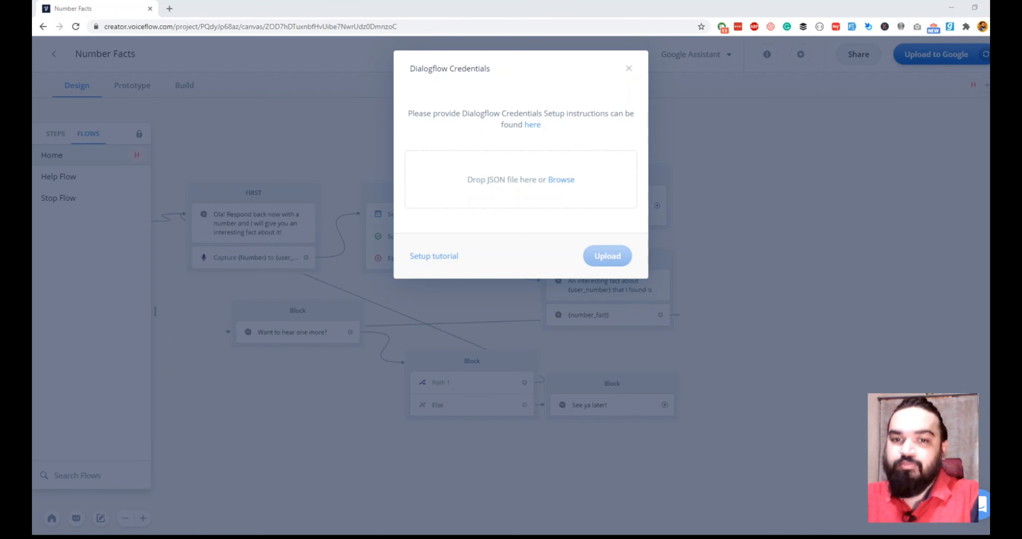
- Open developers.google.com/actions/ in a new browser tab and go to the Actions Console
{"action": "left_click", "coordinate": [170, 9]}
{"action": "type", "text": "developers.google.com/actions/"}
{"action": "key", "text": "Return"}
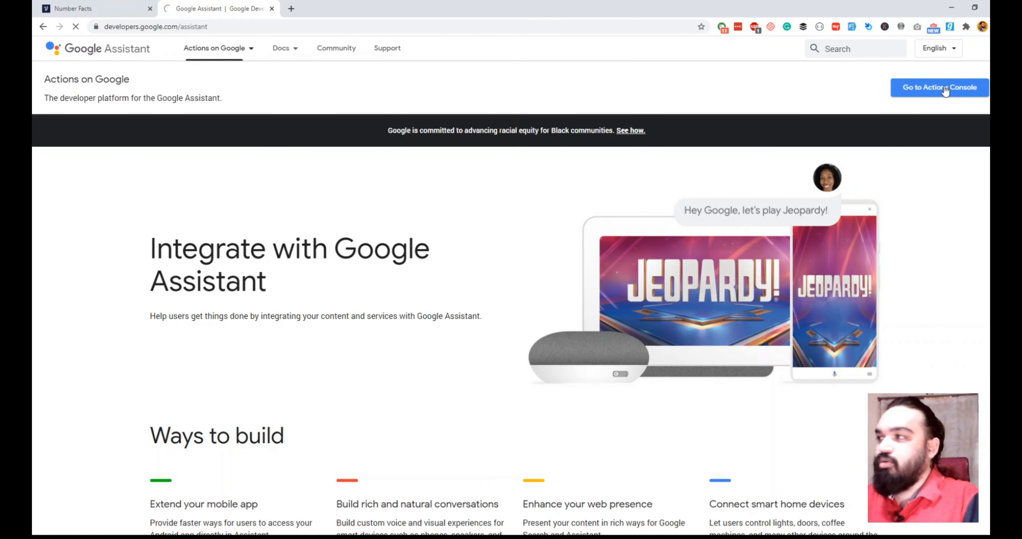
{"action": "left_click", "coordinate": [945, 88]}
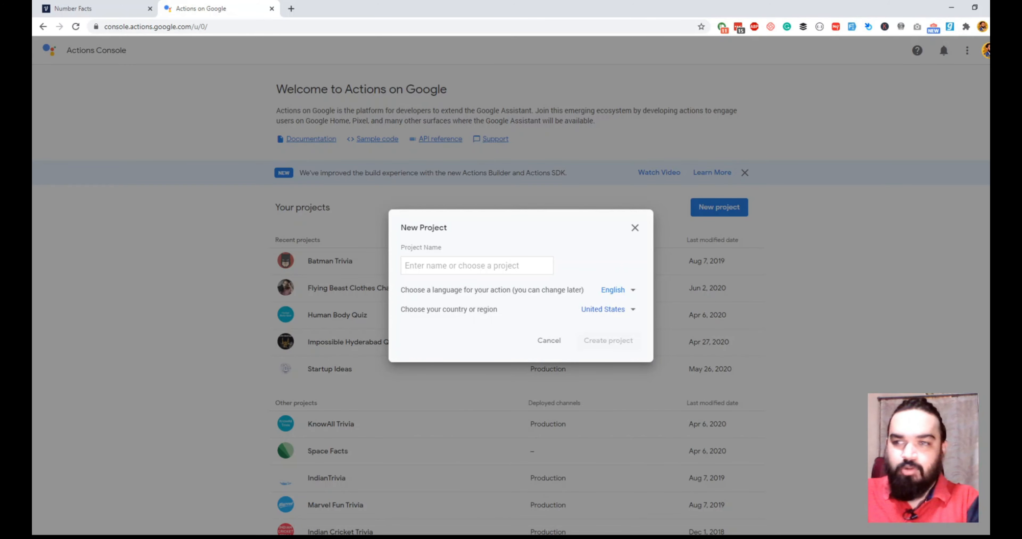
- Create a new Actions project named Number Facts with India as its country or region
{"action": "left_click", "coordinate": [520, 264]}
{"action": "type", "text": "Num"}
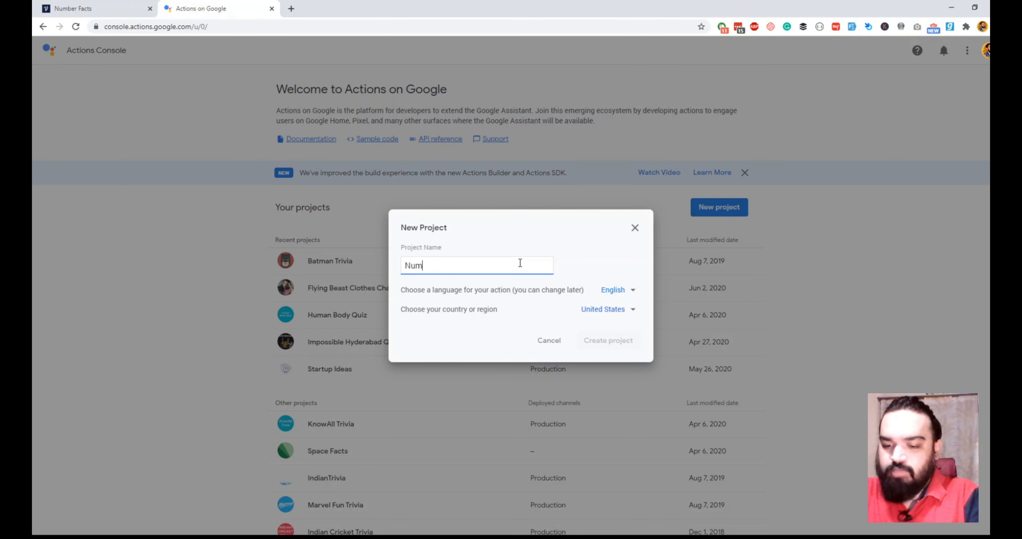
{"action": "type", "text": "ber Facts"}
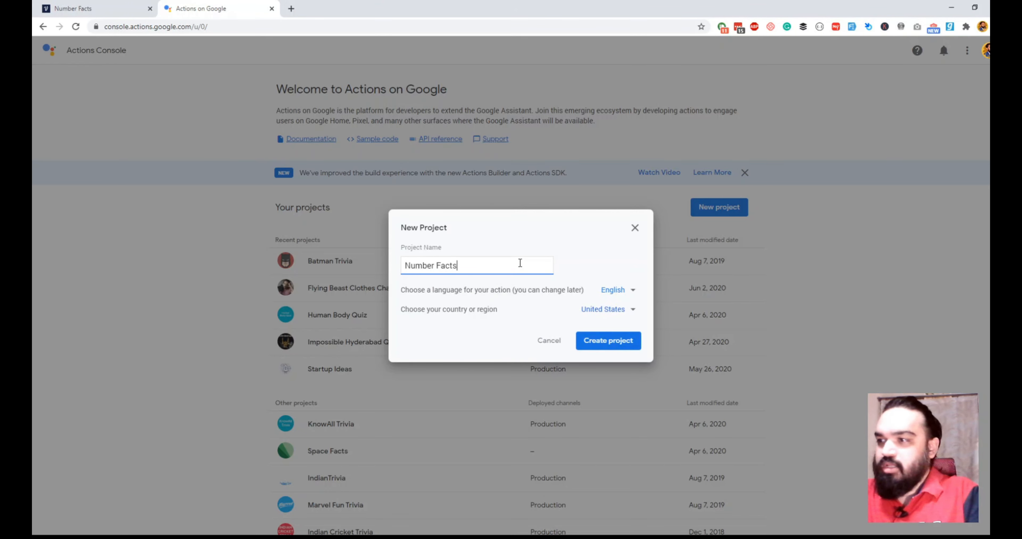
{"action": "left_click", "coordinate": [602, 312]}
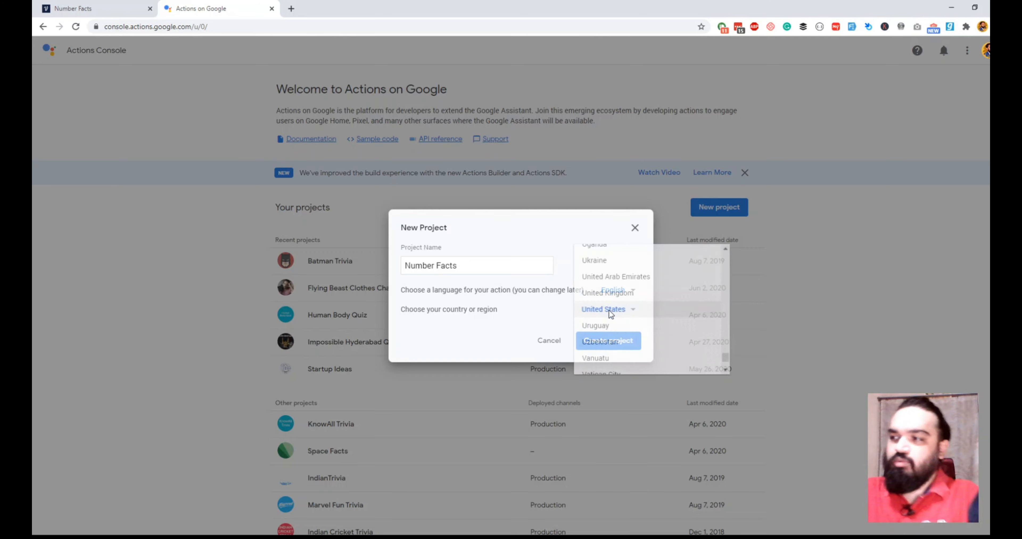
{"action": "key", "text": "i"}
{"action": "key", "text": "n"}
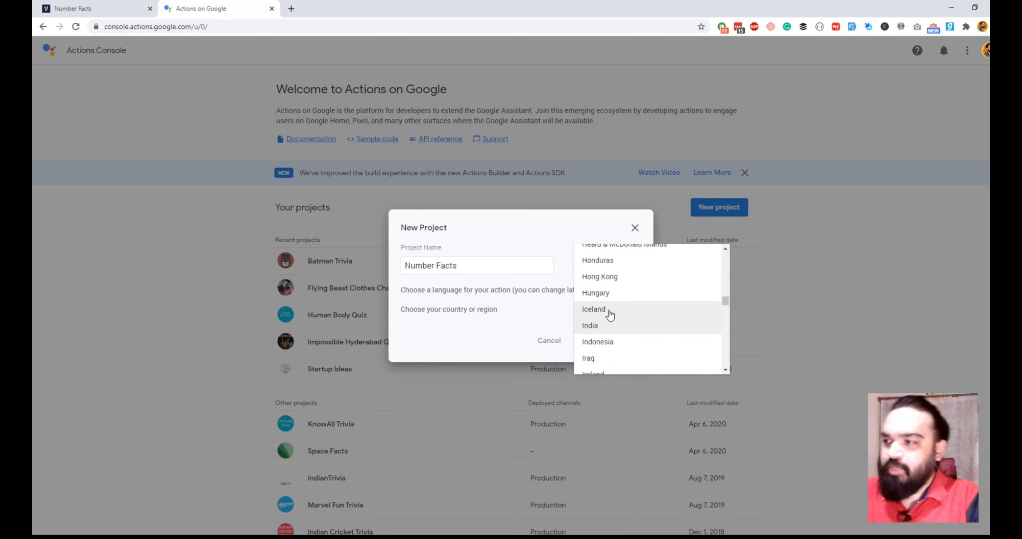
{"action": "left_click", "coordinate": [609, 326]}
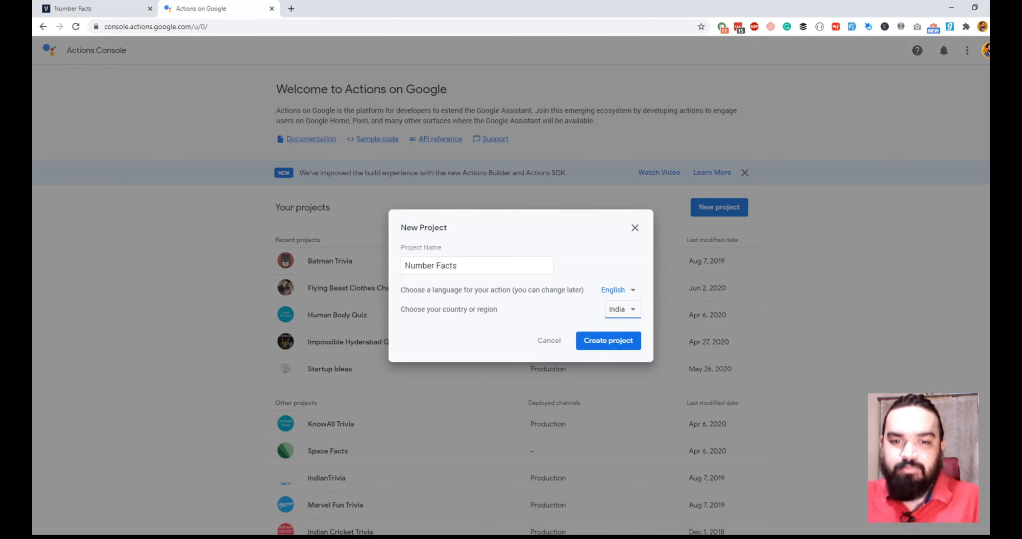
{"action": "left_click", "coordinate": [616, 344]}
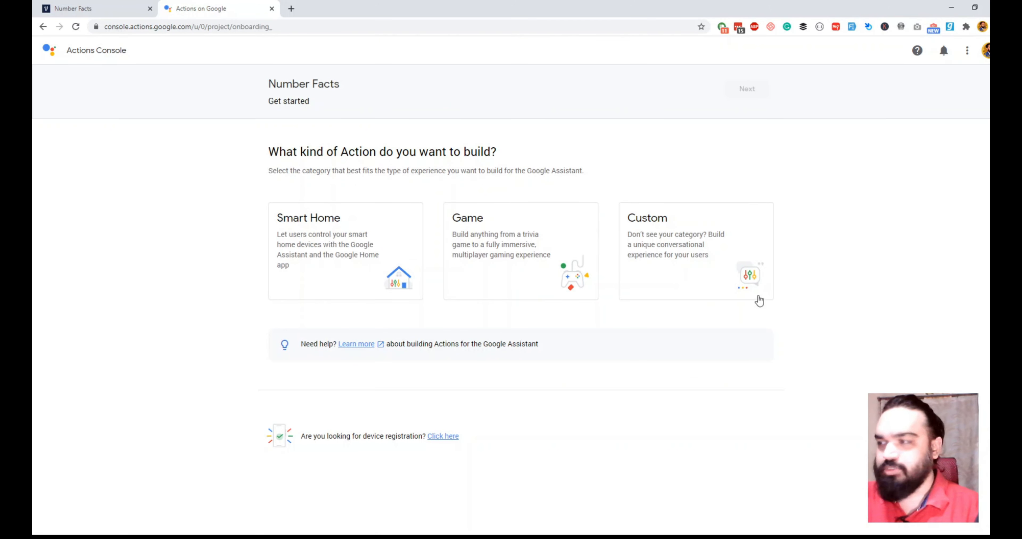
- Choose Custom as the kind of Action and opt to build it using DialogFlow
{"action": "left_click", "coordinate": [685, 260]}
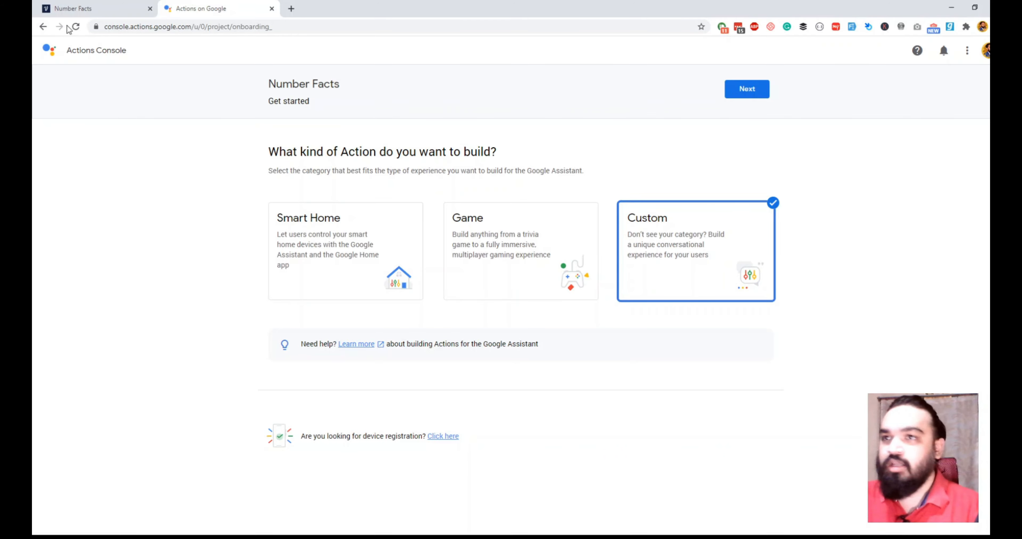
{"action": "left_click", "coordinate": [94, 12]}
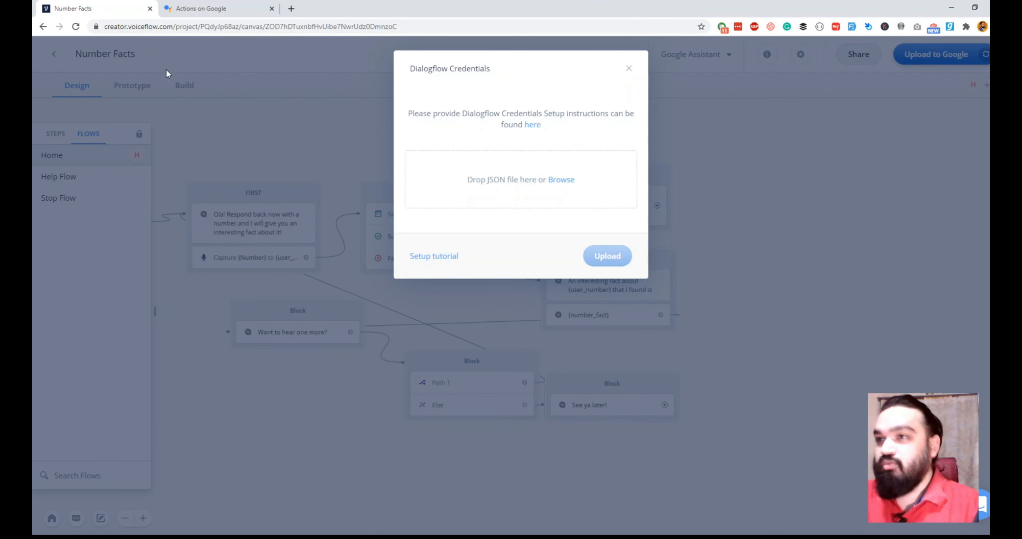
{"action": "left_click", "coordinate": [186, 14]}
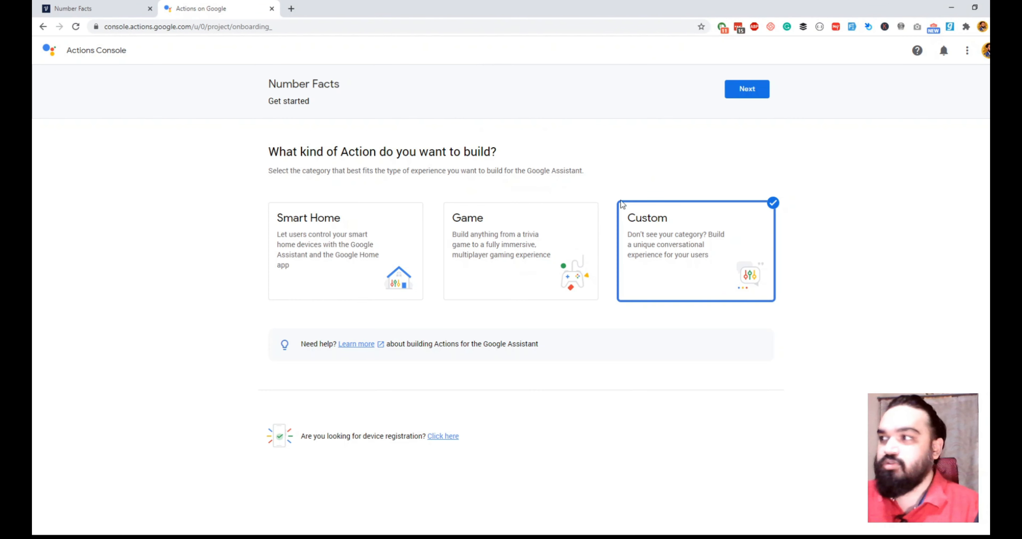
{"action": "left_click", "coordinate": [756, 91]}
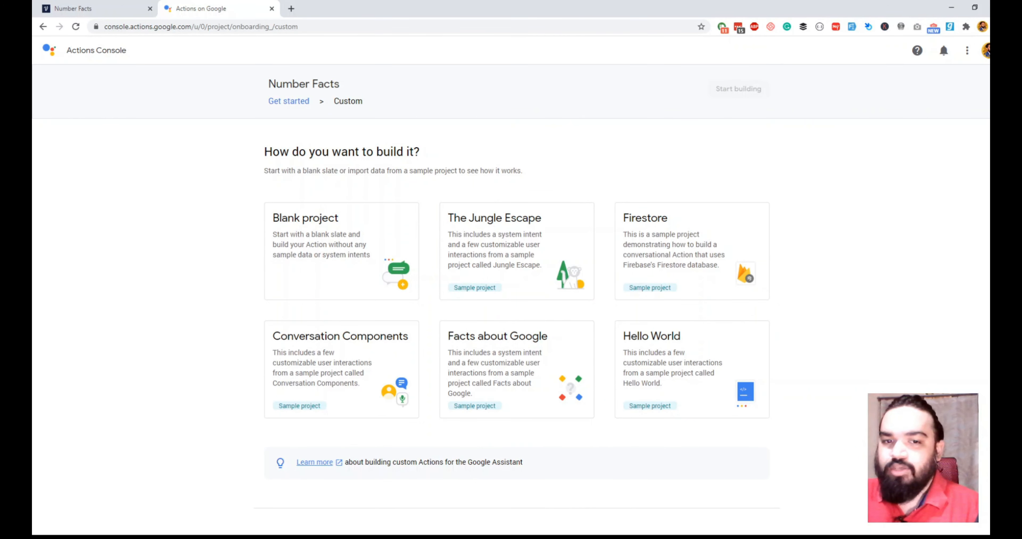
{"action": "scroll", "coordinate": [776, 297], "scroll_direction": "down", "scroll_amount": 1}
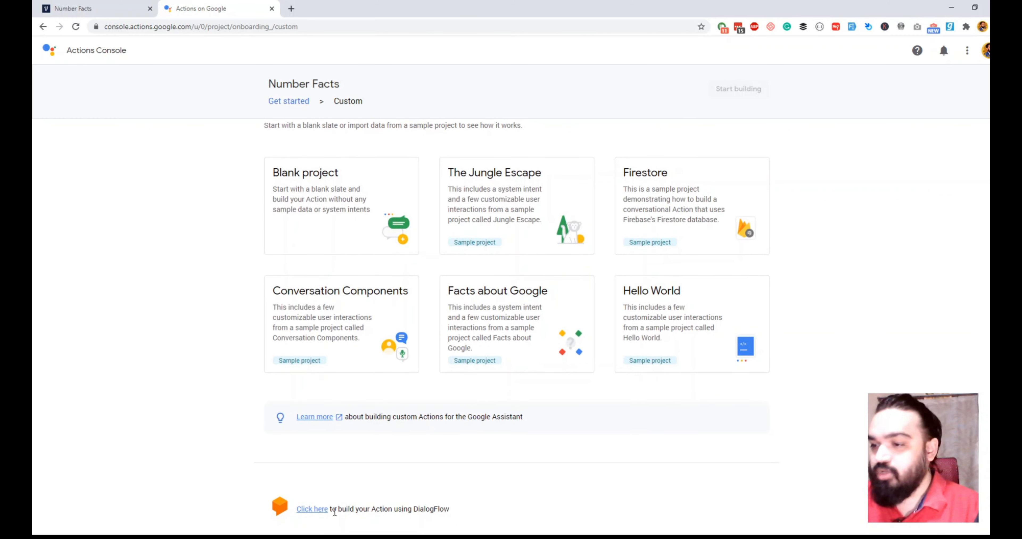
{"action": "left_click", "coordinate": [313, 509]}
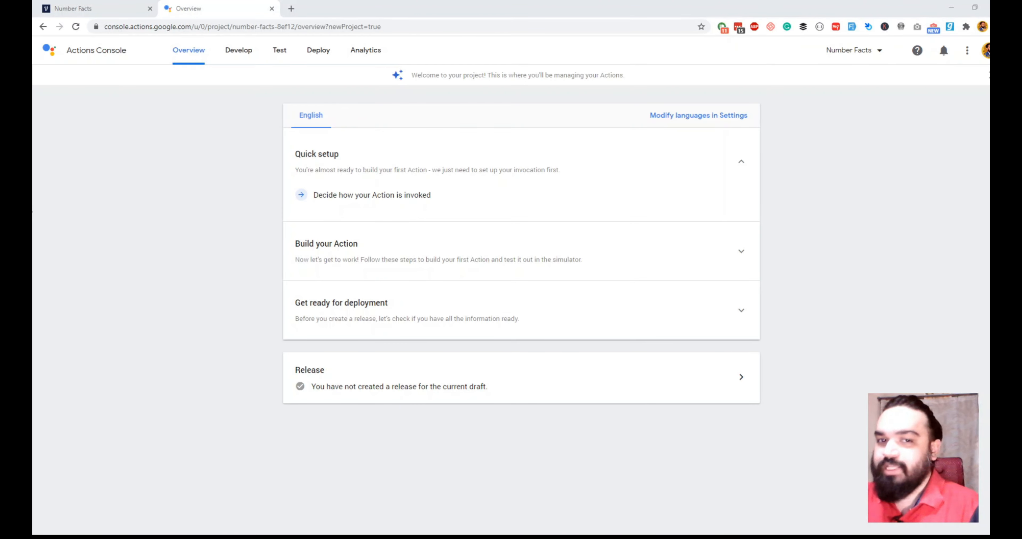
- Add an Action to the project, build it as a custom intent, and sign in to Dialogflow with Google
{"action": "left_click", "coordinate": [396, 254]}
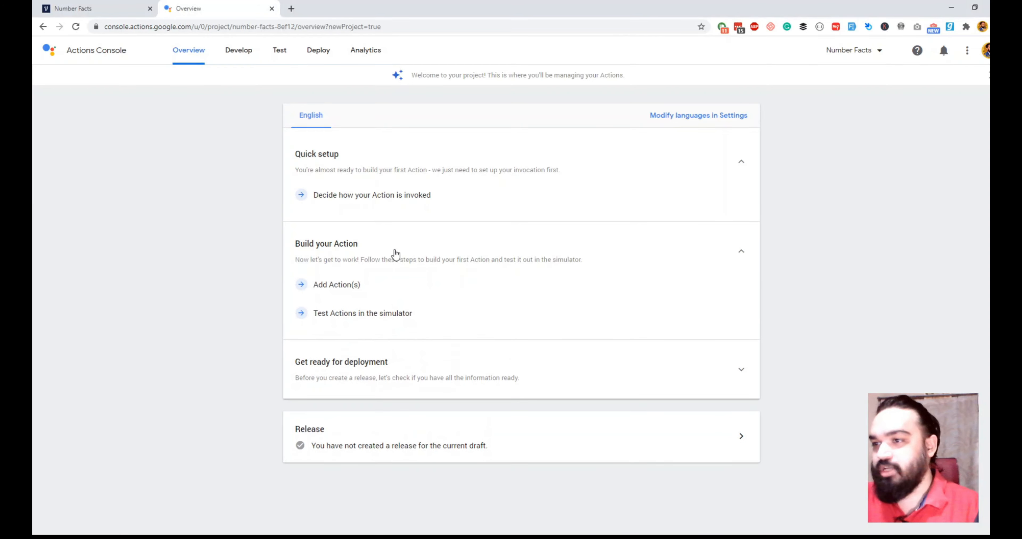
{"action": "left_click", "coordinate": [346, 287]}
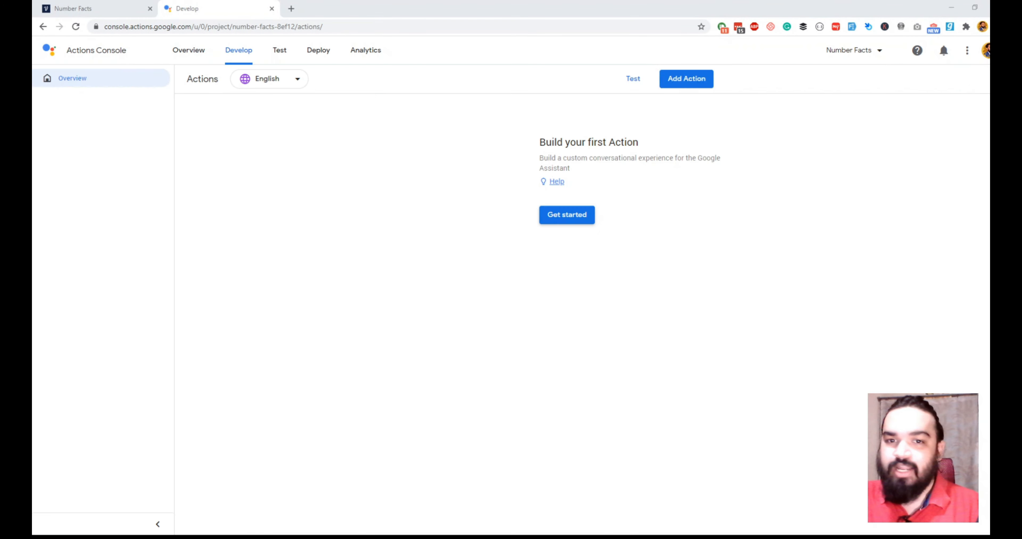
{"action": "left_click", "coordinate": [575, 216]}
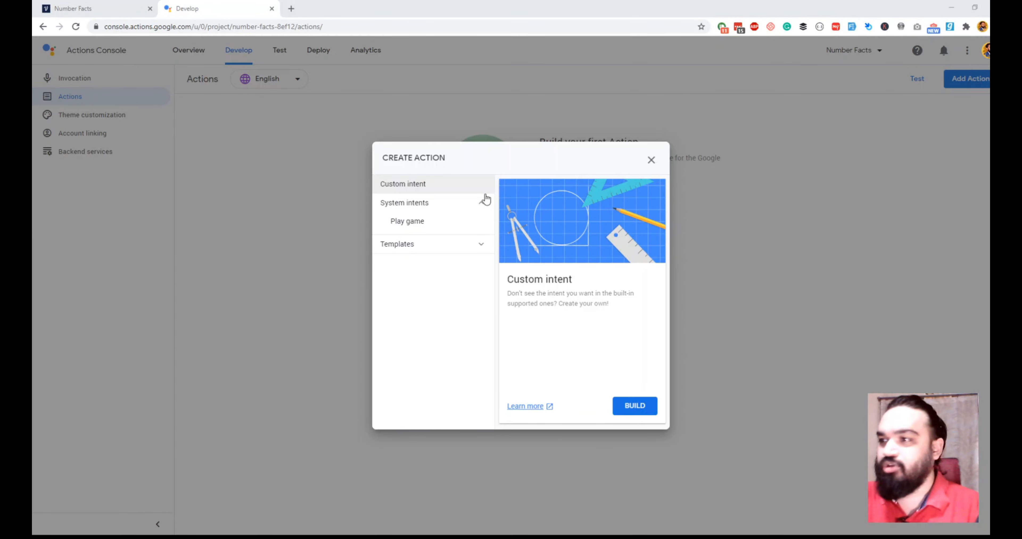
{"action": "left_click", "coordinate": [637, 414]}
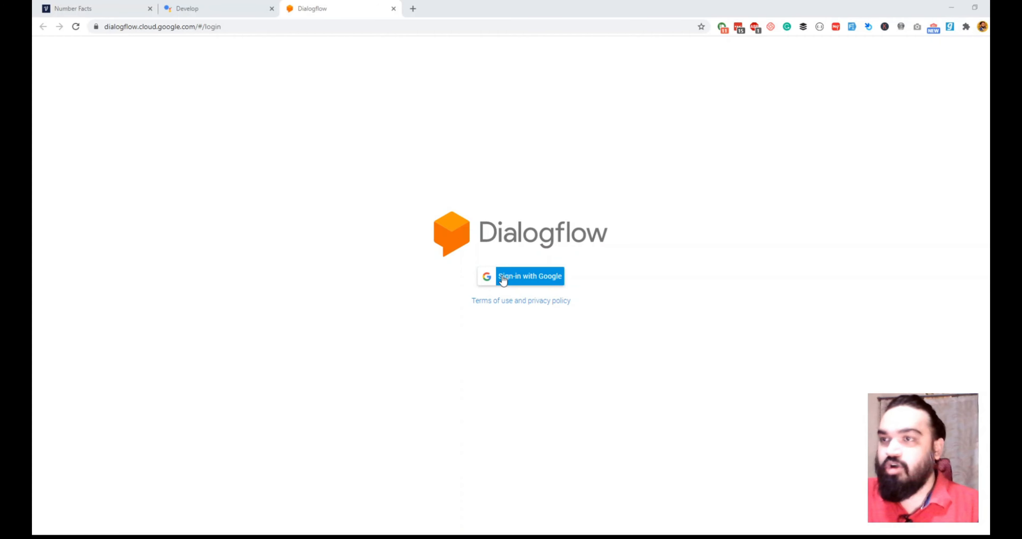
{"action": "left_click", "coordinate": [503, 280]}
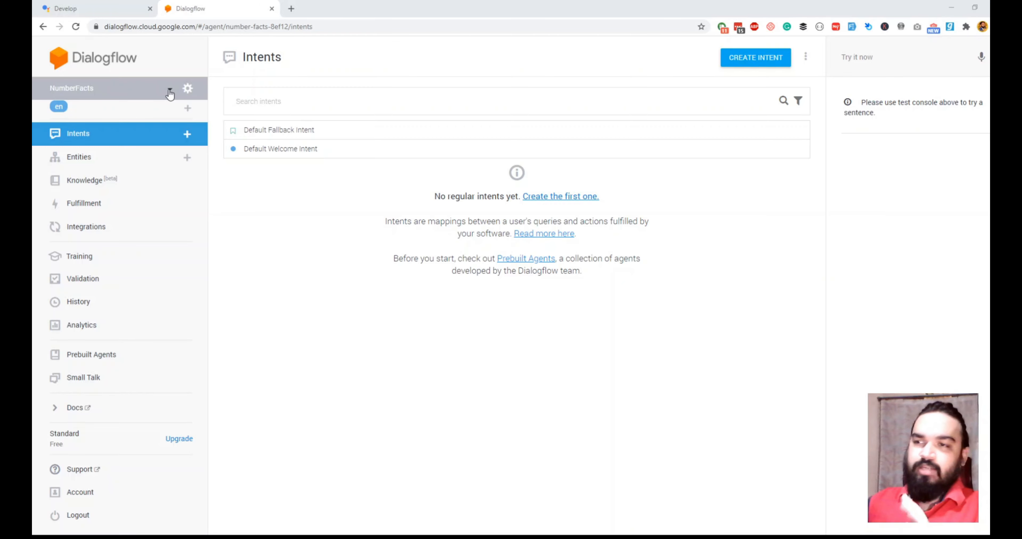
- Open the NumberFacts agent's settings and follow its service account link to Google Cloud Platform
{"action": "left_click", "coordinate": [187, 89]}
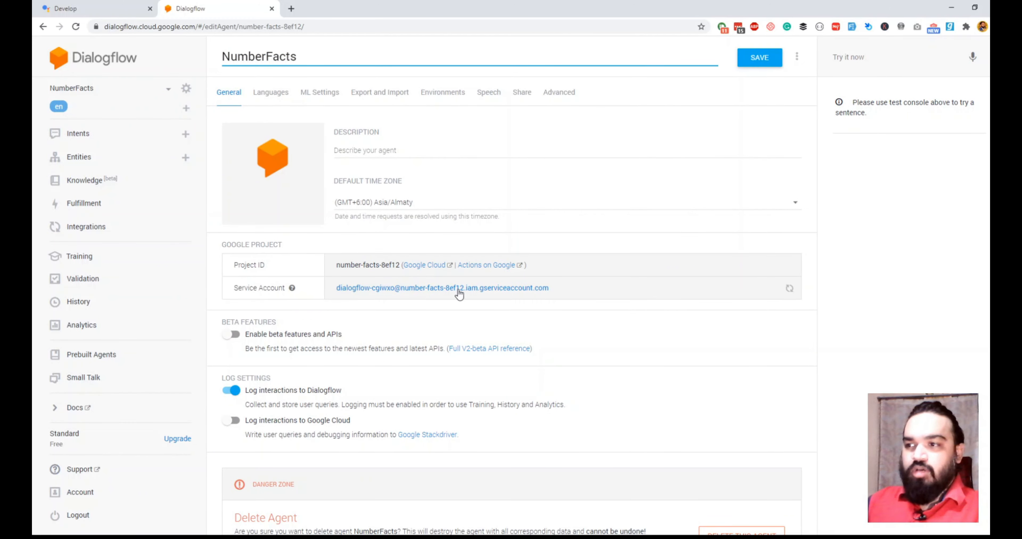
{"action": "left_click_drag", "start_coordinate": [229, 288], "coordinate": [288, 289]}
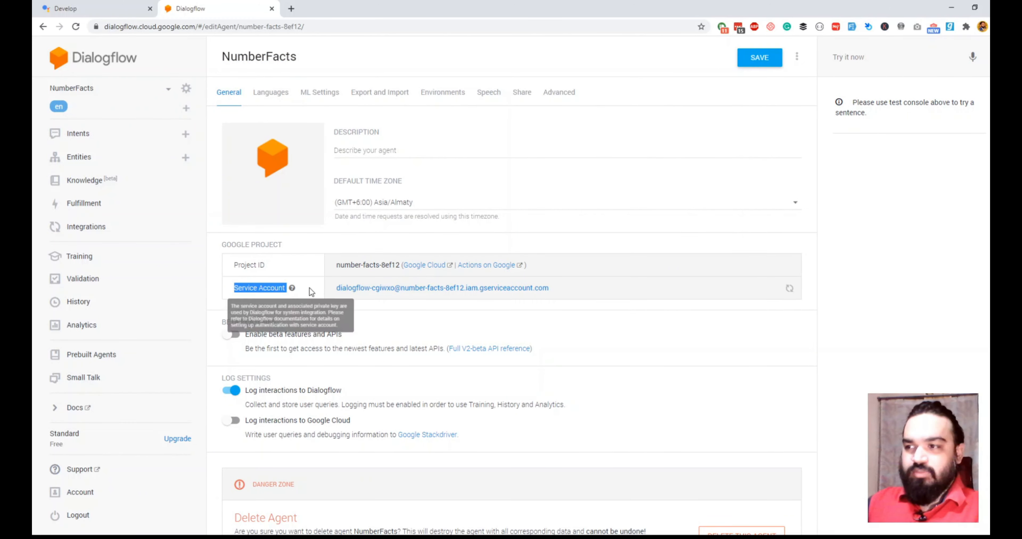
{"action": "left_click", "coordinate": [452, 289]}
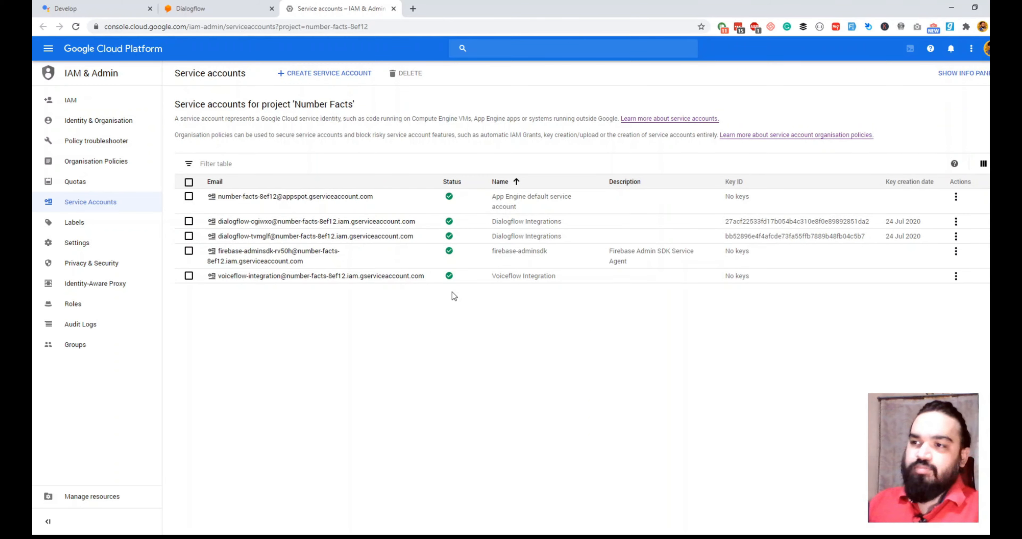
- Create a service account named Voiceflow in the Number Facts project
{"action": "left_click", "coordinate": [322, 74]}
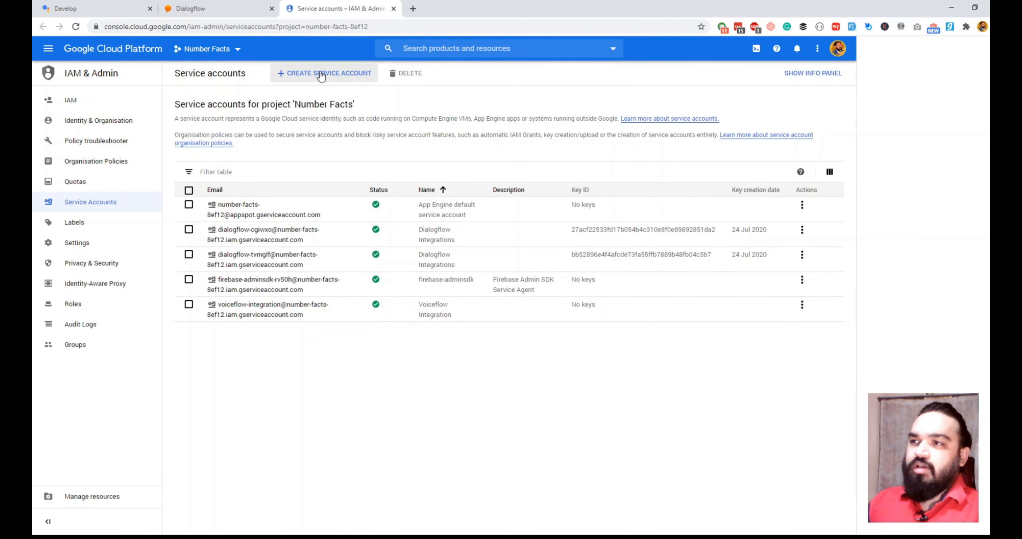
{"action": "left_click", "coordinate": [265, 167]}
{"action": "type", "text": "Voiceflow"}
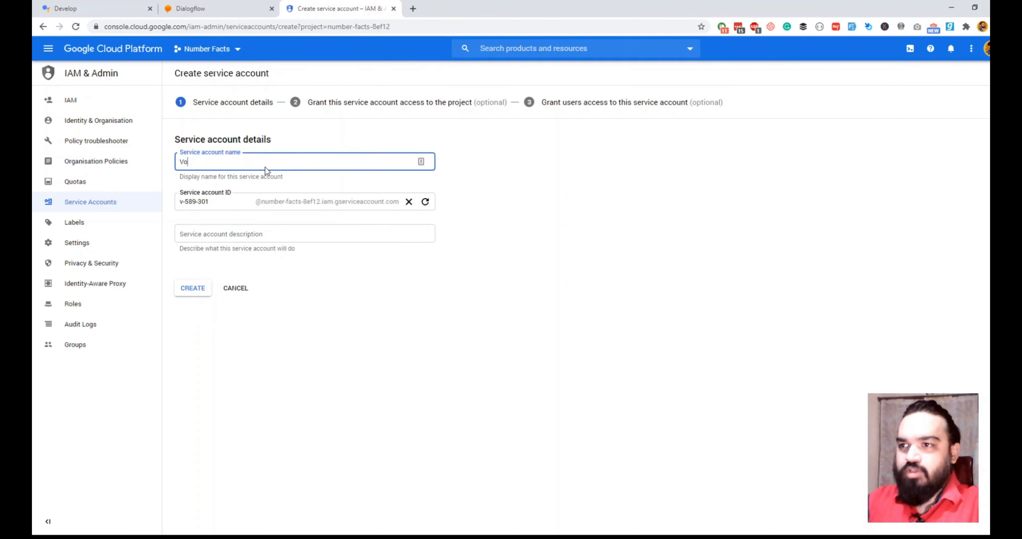
{"action": "left_click", "coordinate": [181, 290]}
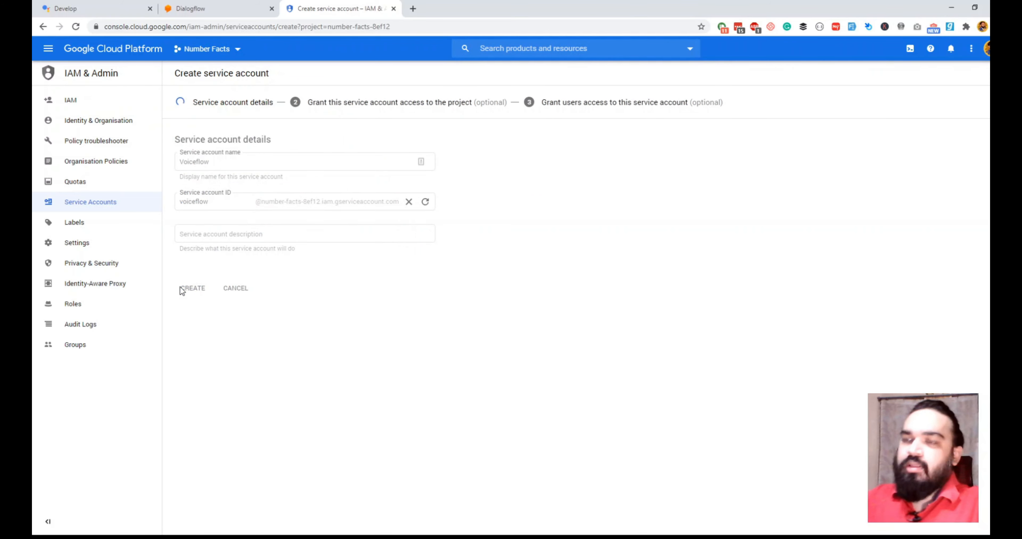
- Grant the service account the Dialogflow API Admin role and finish its setup without granting users access
{"action": "left_click", "coordinate": [225, 190]}
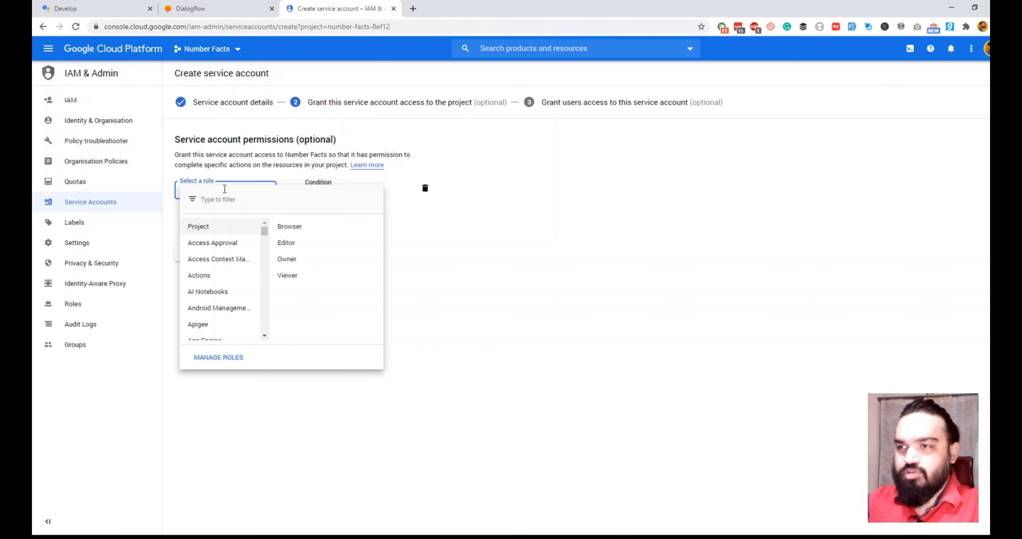
{"action": "type", "text": "dialog"}
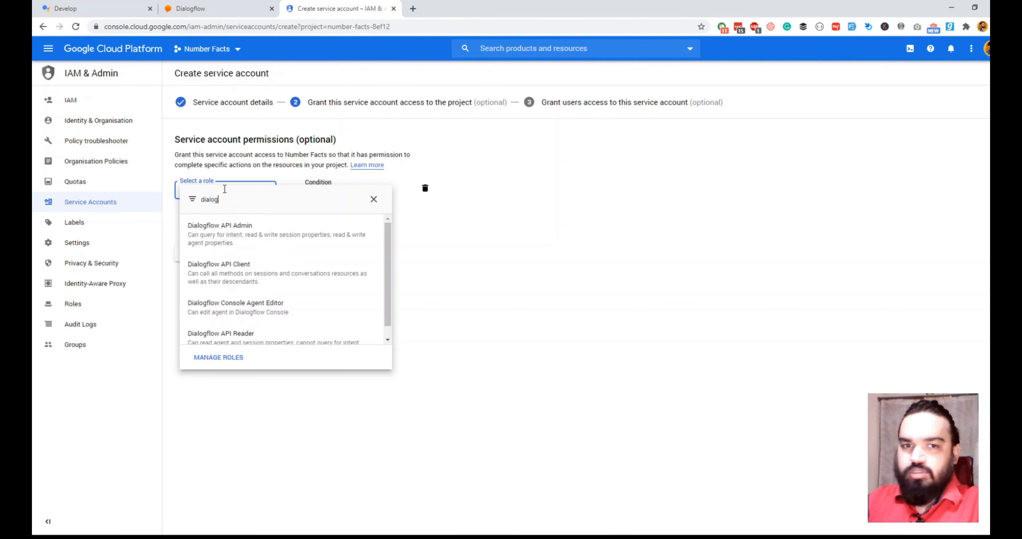
{"action": "left_click", "coordinate": [237, 238]}
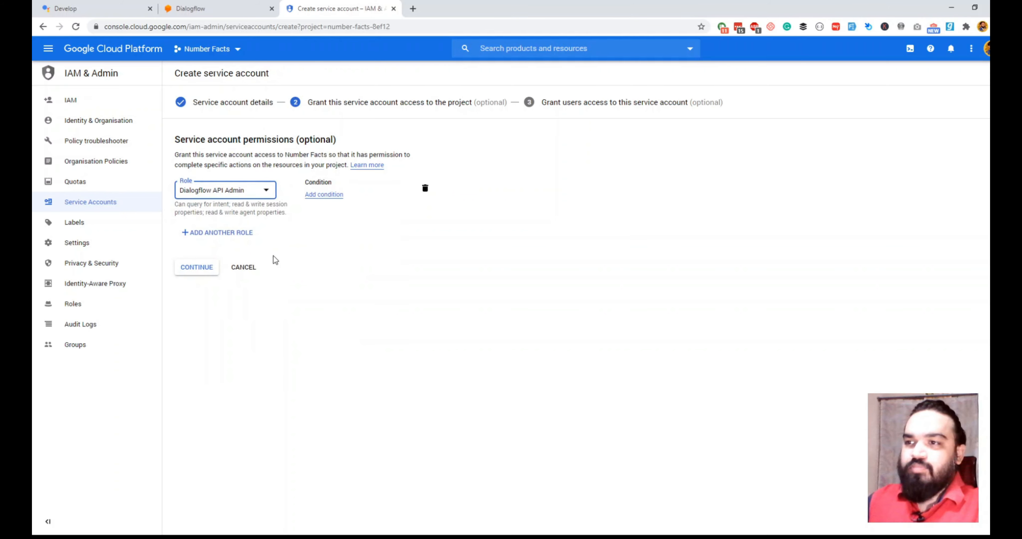
{"action": "left_click", "coordinate": [197, 269]}
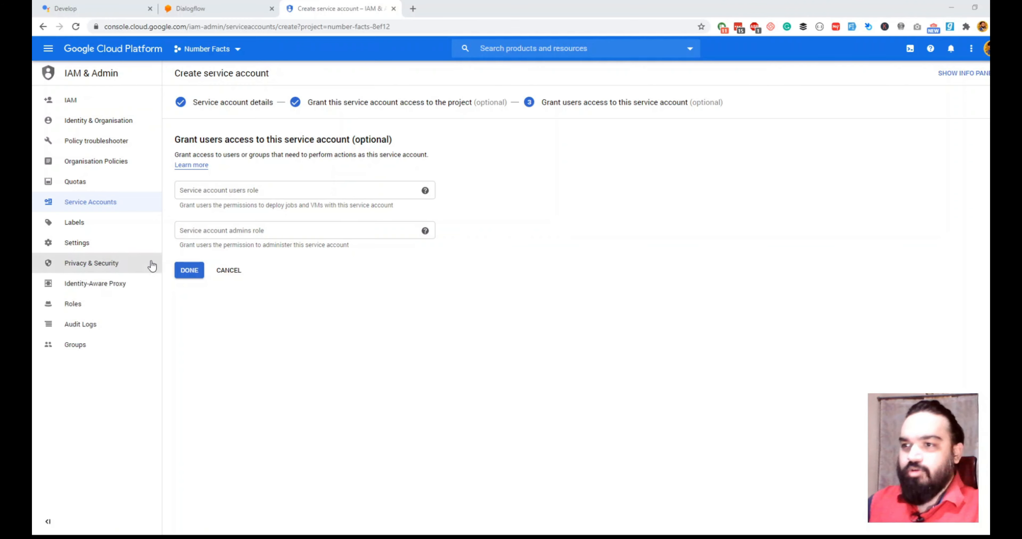
{"action": "left_click", "coordinate": [186, 270]}
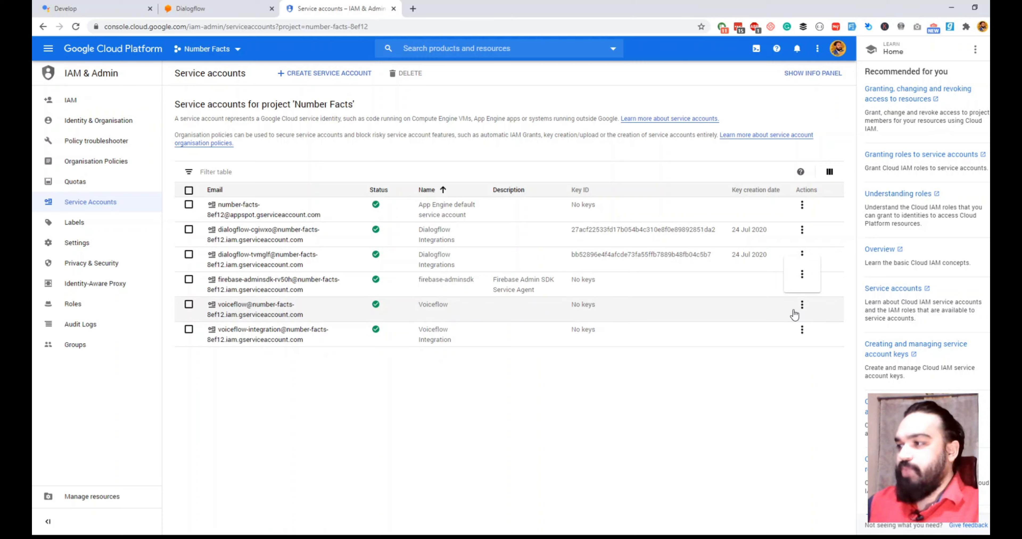
- Create and download a JSON private key for the Voiceflow service account
{"action": "left_click", "coordinate": [802, 306]}
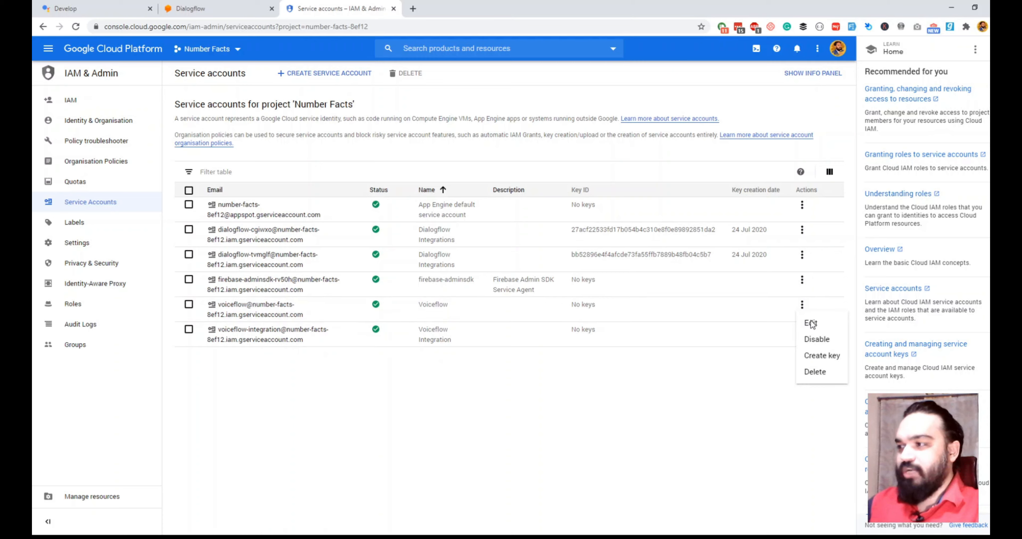
{"action": "left_click", "coordinate": [818, 357]}
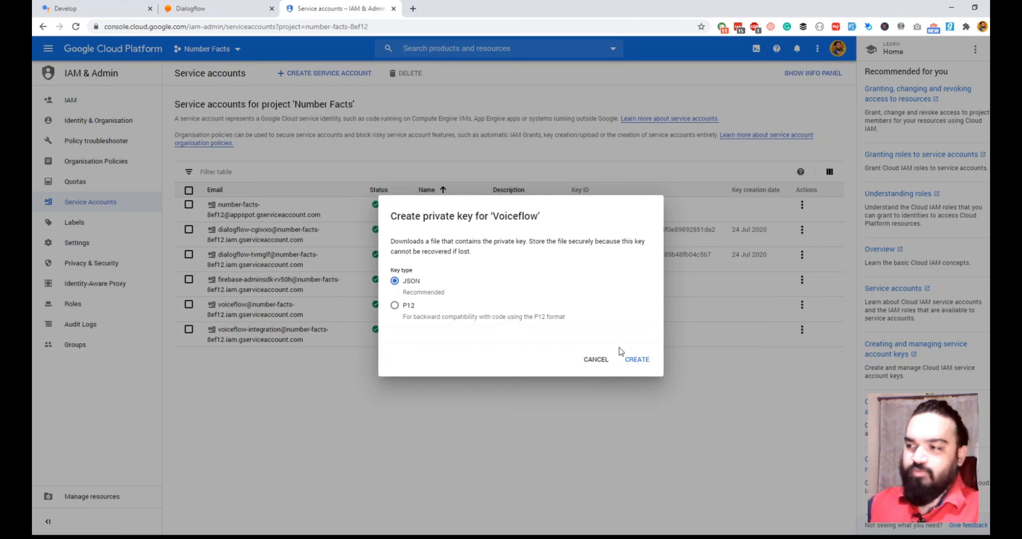
{"action": "left_click", "coordinate": [636, 365]}
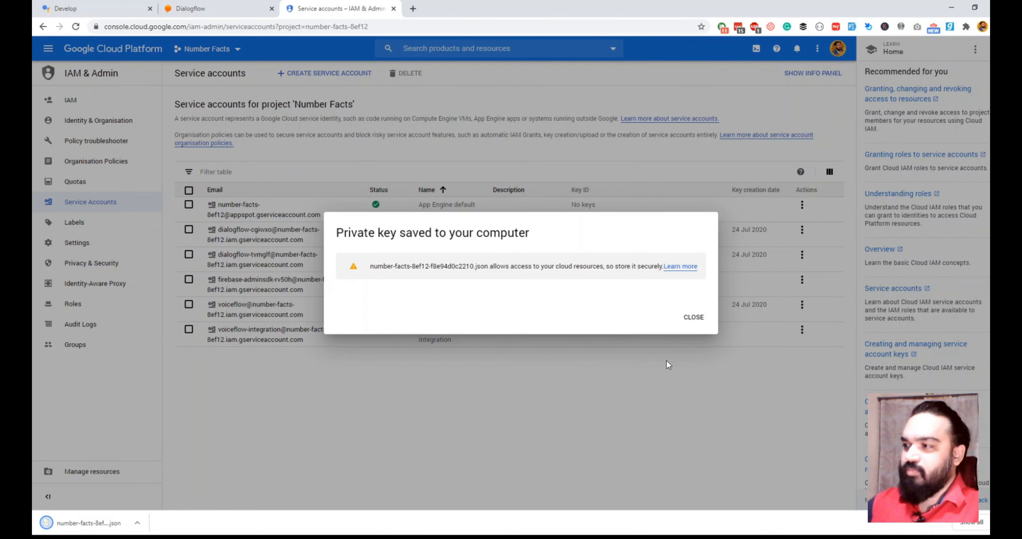
{"action": "left_click", "coordinate": [695, 318]}
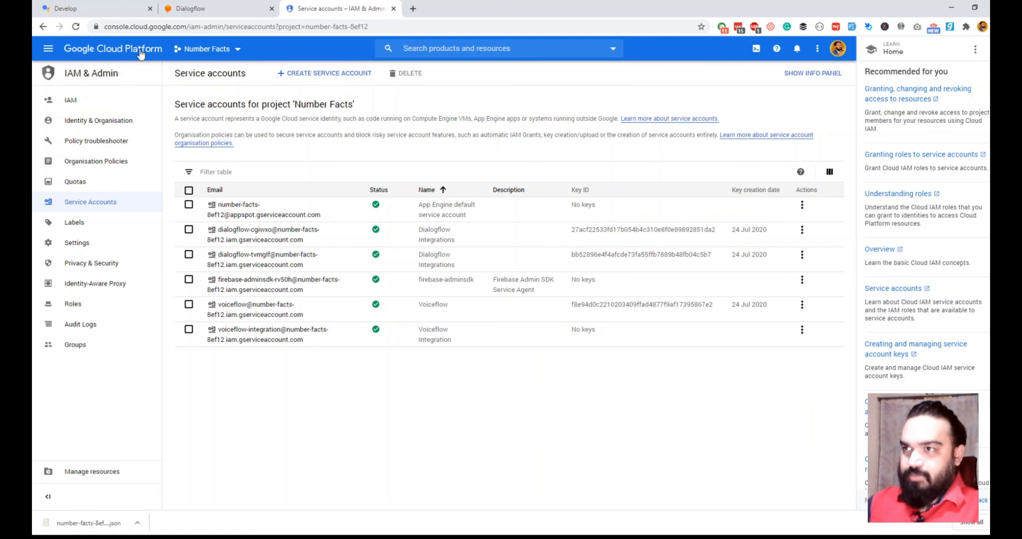
- Go to voiceflow.com in the Actions Console's browser tab, log in, and open the Number Facts project
{"action": "left_click", "coordinate": [87, 18]}
{"action": "left_click", "coordinate": [230, 27]}
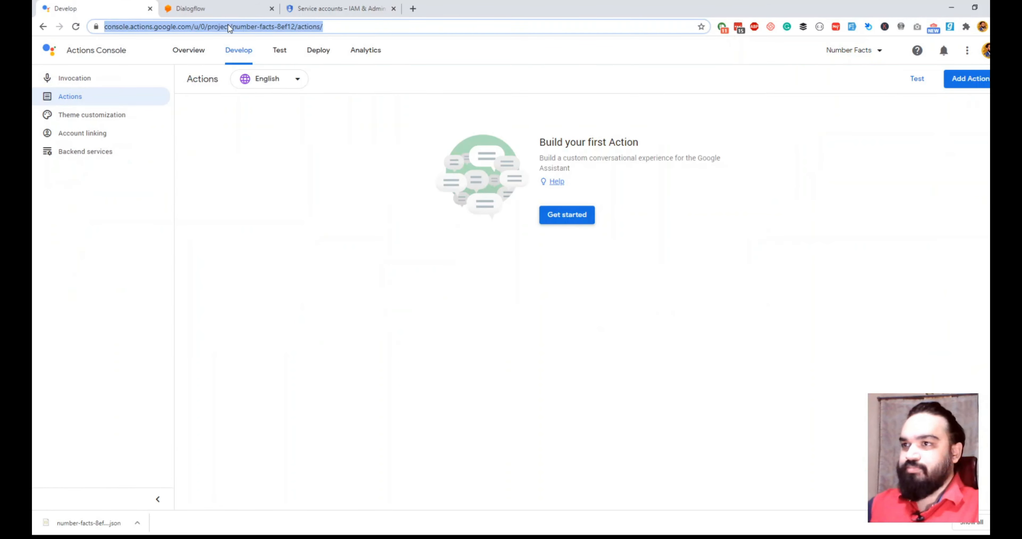
{"action": "type", "text": "voice"}
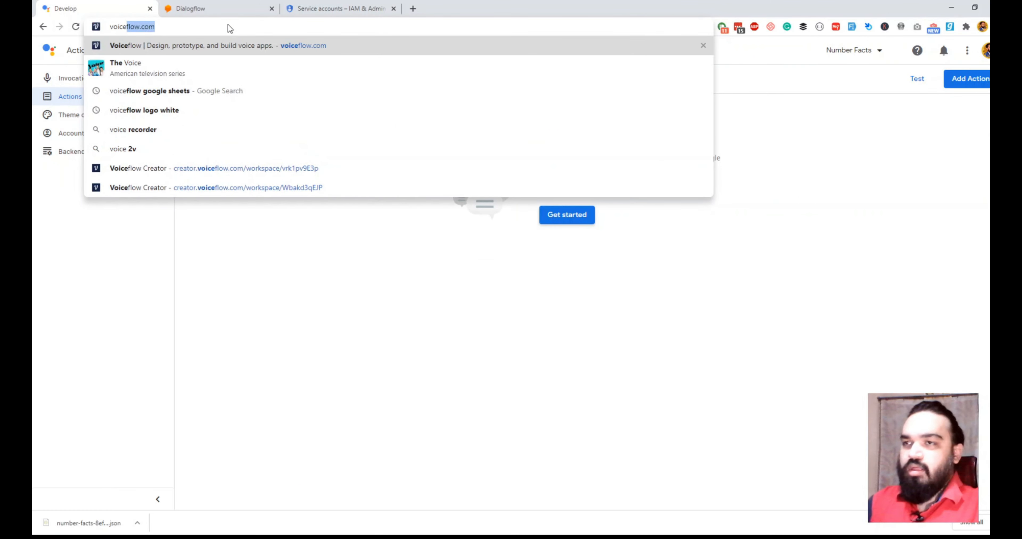
{"action": "key", "text": "Return"}
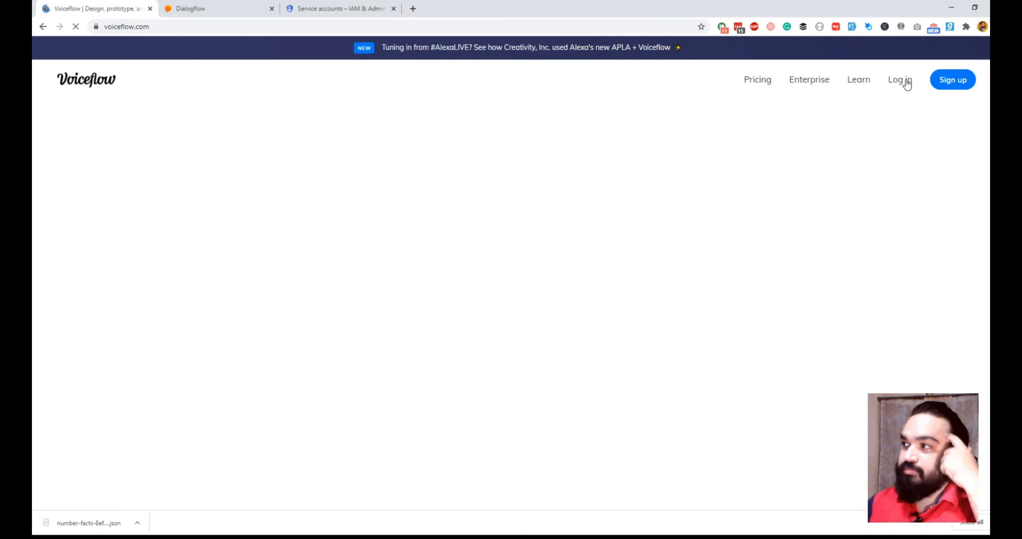
{"action": "left_click", "coordinate": [905, 84]}
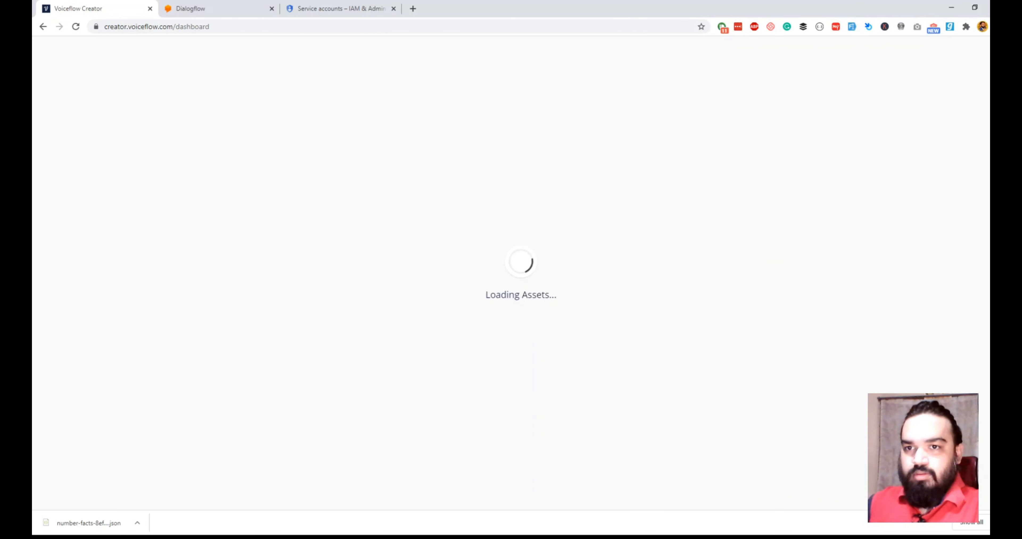
{"action": "left_click", "coordinate": [140, 158]}
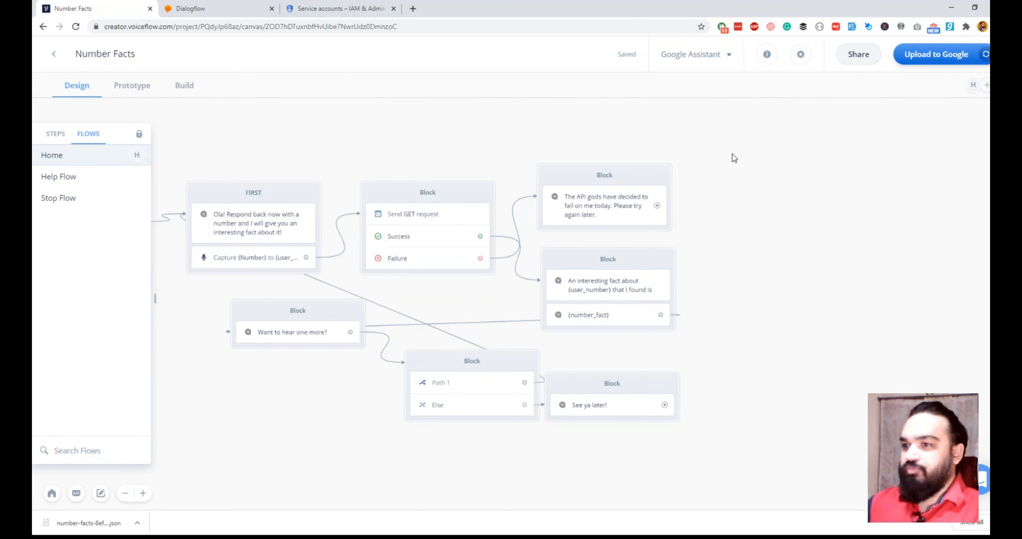
- Upload the project to Google, supplying the downloaded service account JSON key file as the Dialogflow credentials
{"action": "left_click", "coordinate": [916, 56]}
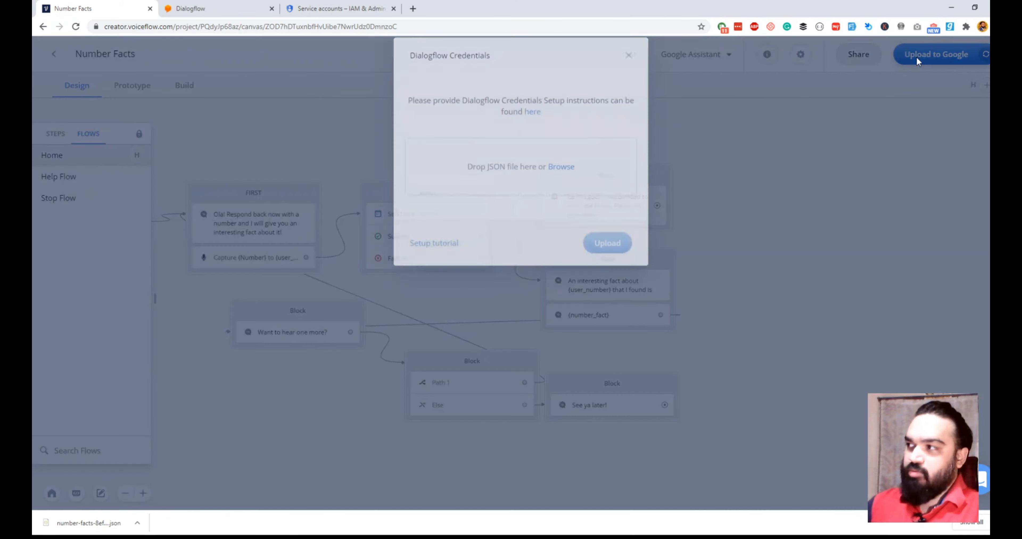
{"action": "left_click_drag", "start_coordinate": [115, 523], "coordinate": [549, 166]}
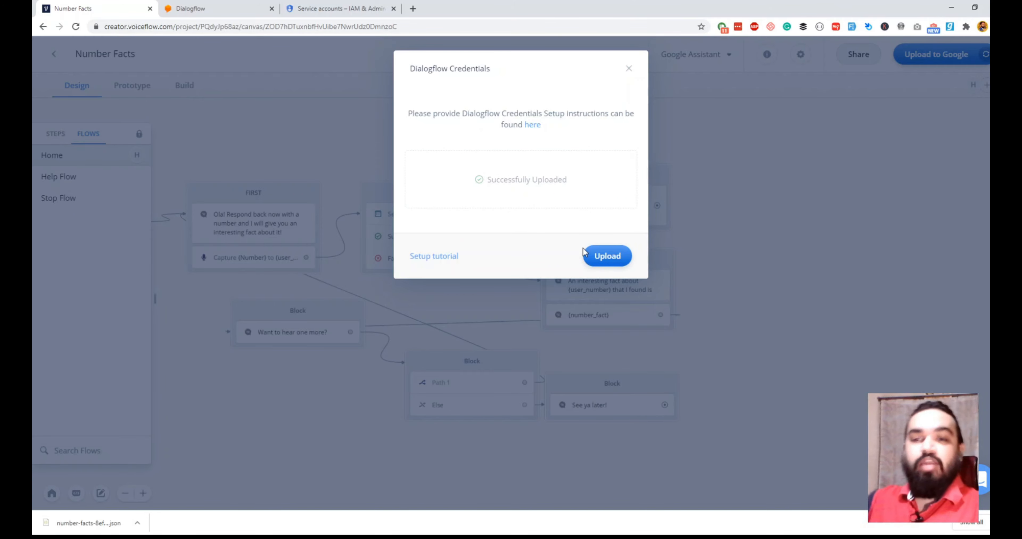
{"action": "left_click", "coordinate": [607, 256]}
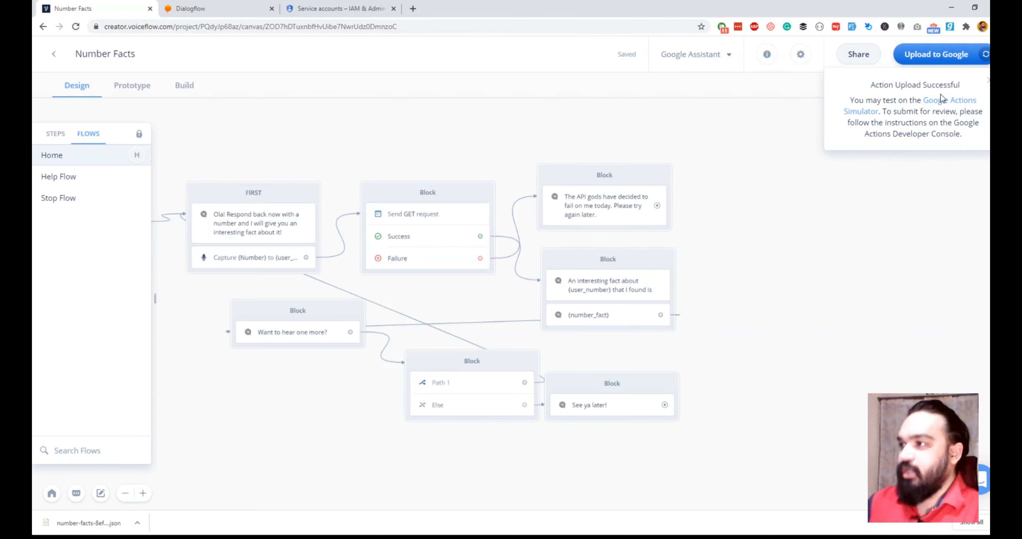
- Accept English as the Google build's main language, then open the linked Google project in the Actions Console
{"action": "left_click", "coordinate": [181, 86]}
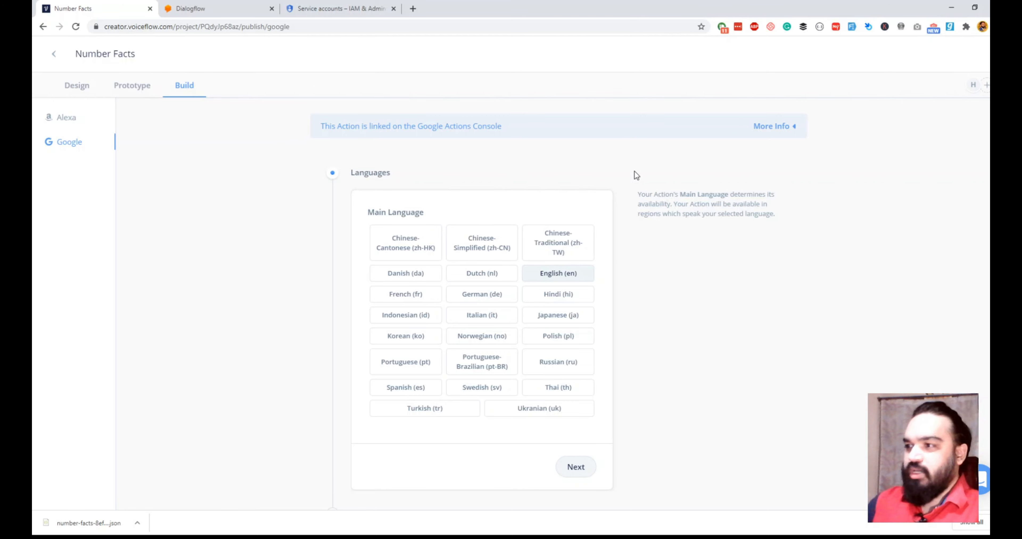
{"action": "left_click", "coordinate": [576, 425]}
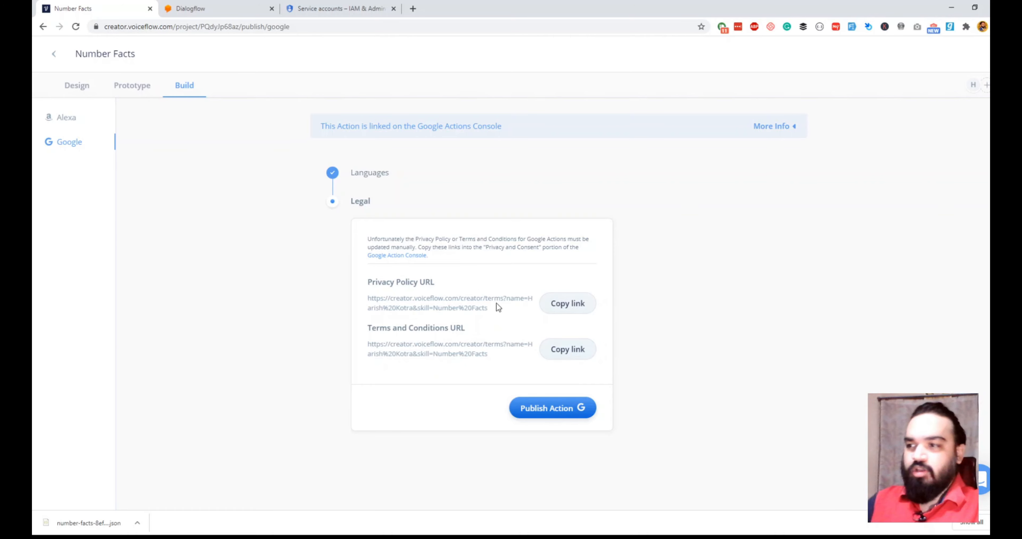
{"action": "left_click", "coordinate": [785, 127]}
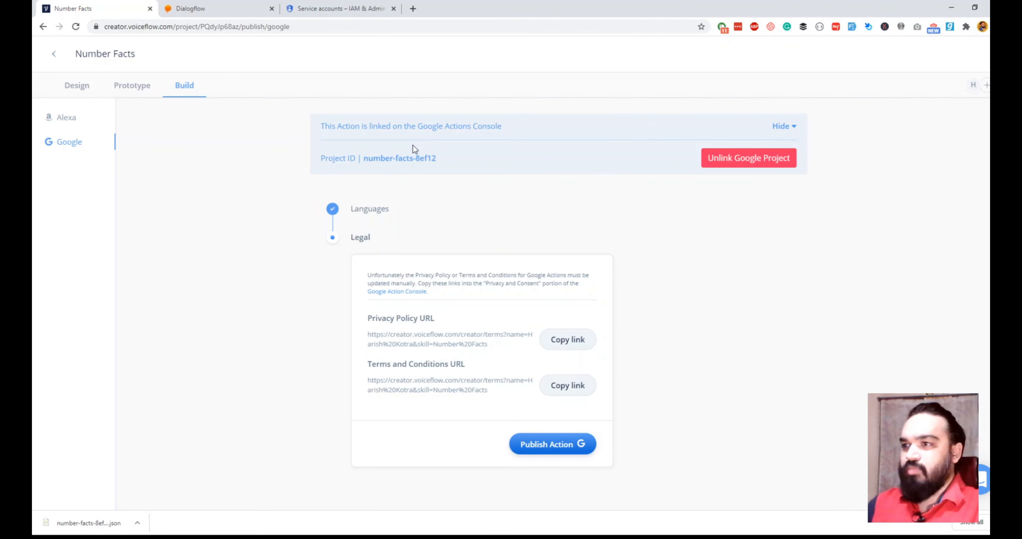
{"action": "left_click", "coordinate": [410, 161]}
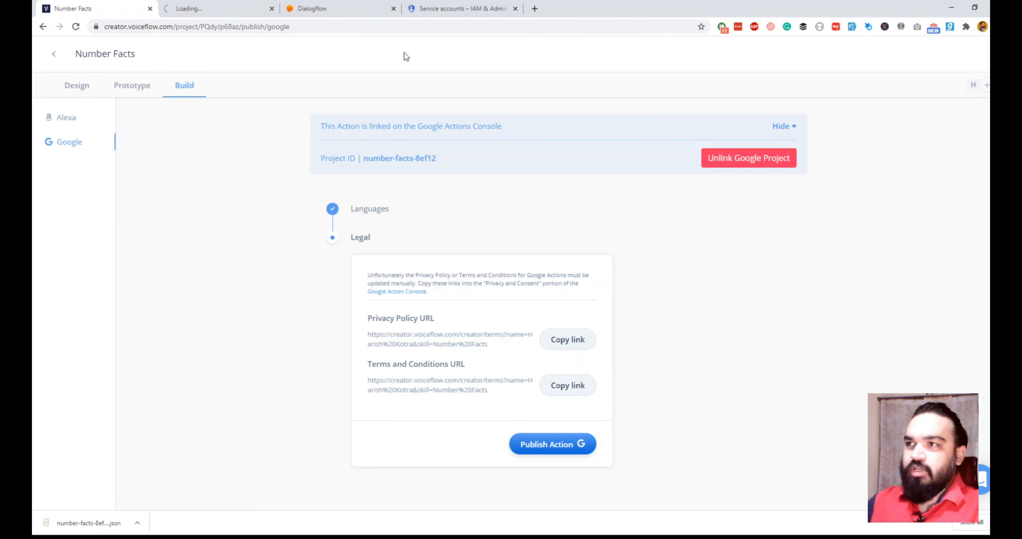
{"action": "left_click", "coordinate": [190, 9]}
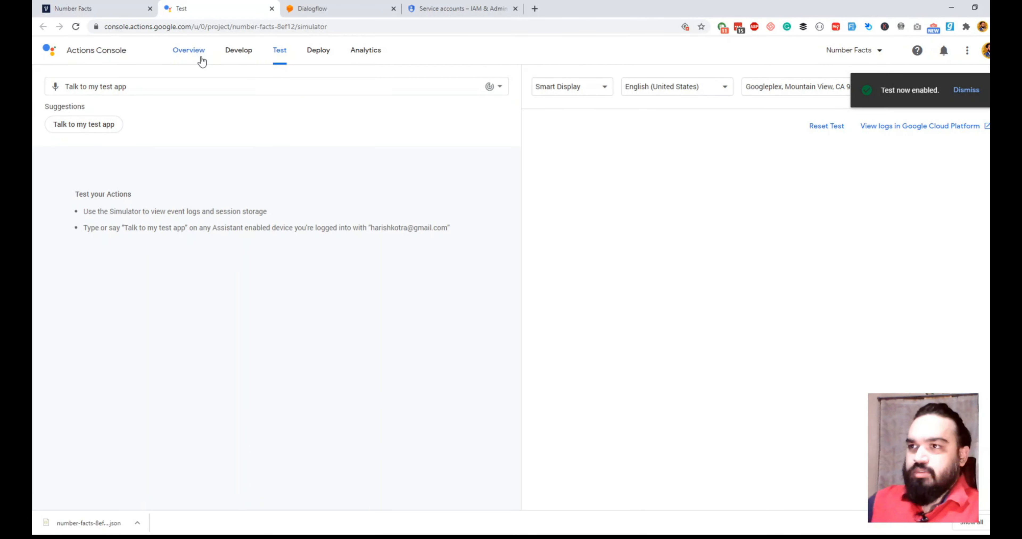
- From the project overview, expand the deployment preparation checklist and open the information required for the Actions directory
{"action": "left_click", "coordinate": [191, 58]}
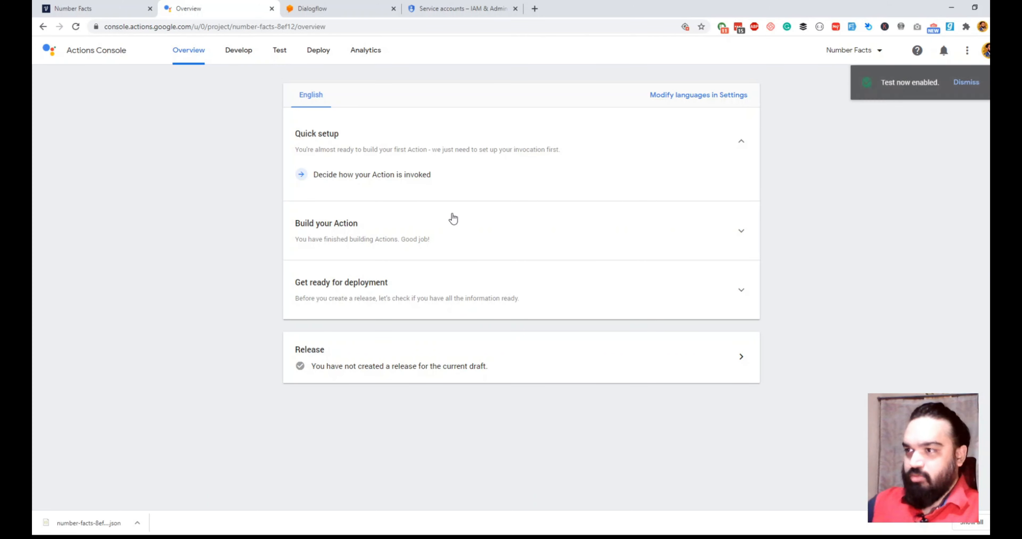
{"action": "left_click", "coordinate": [434, 291]}
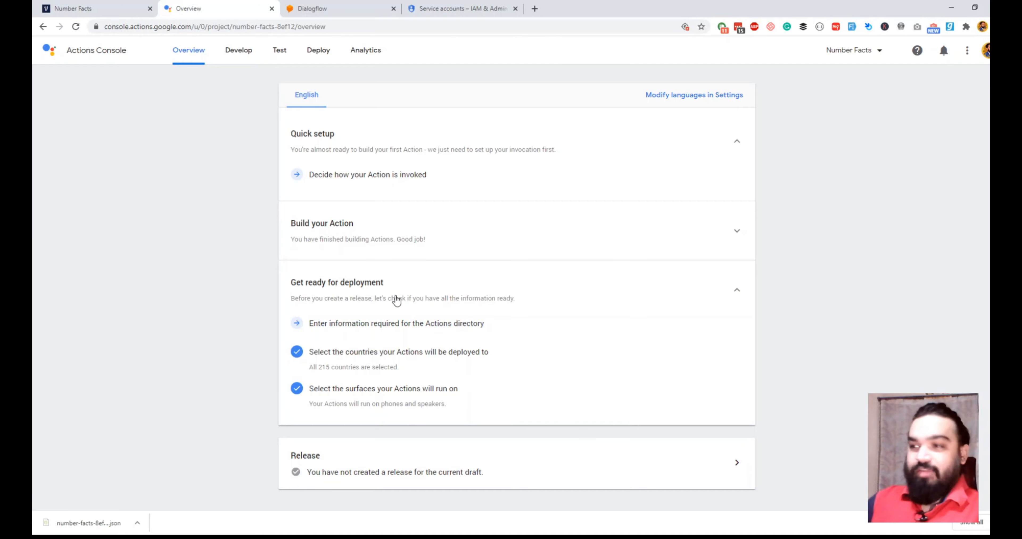
{"action": "left_click", "coordinate": [391, 324]}
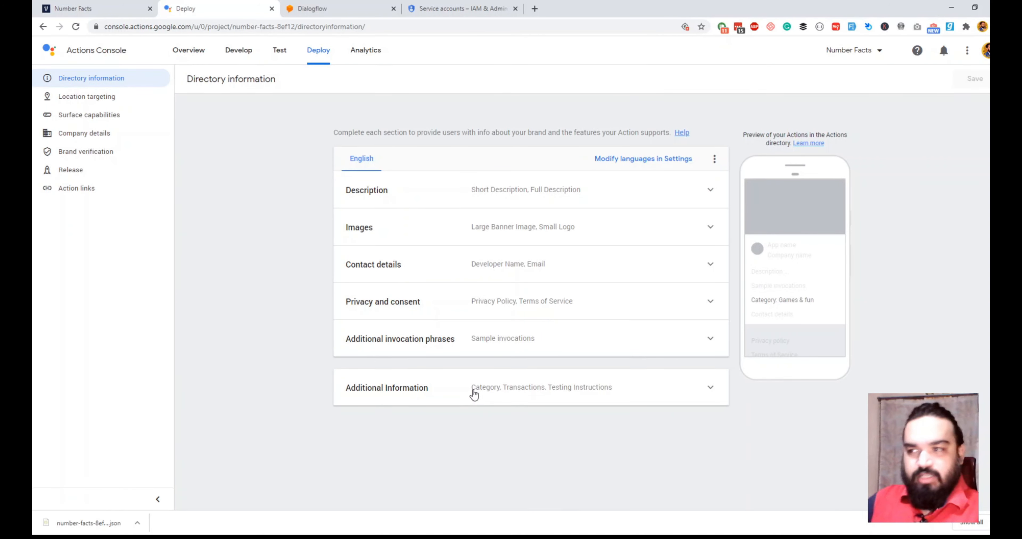
- Check Voiceflow's privacy policy and terms links, then expand Privacy and consent in the Actions directory information
{"action": "left_click", "coordinate": [73, 9]}
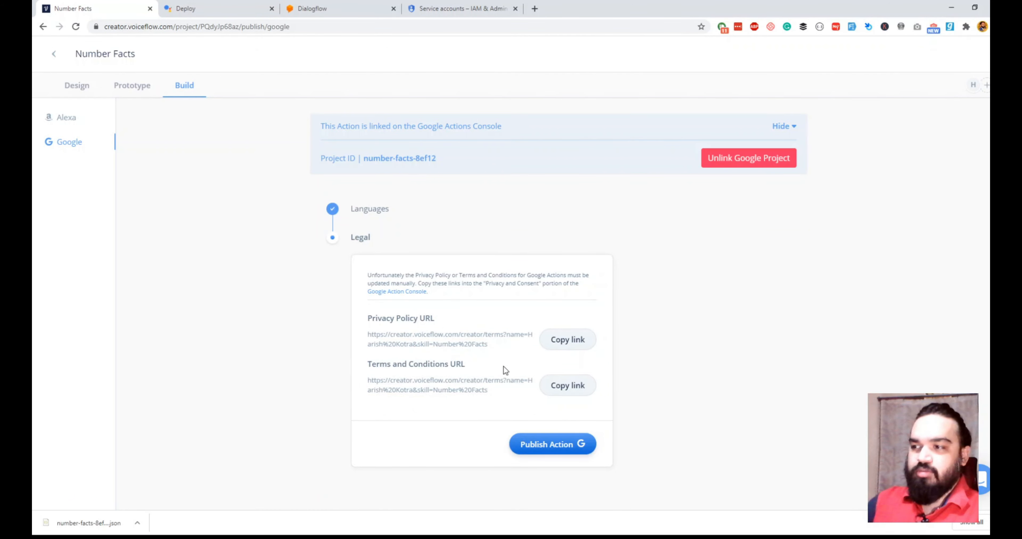
{"action": "left_click", "coordinate": [200, 10]}
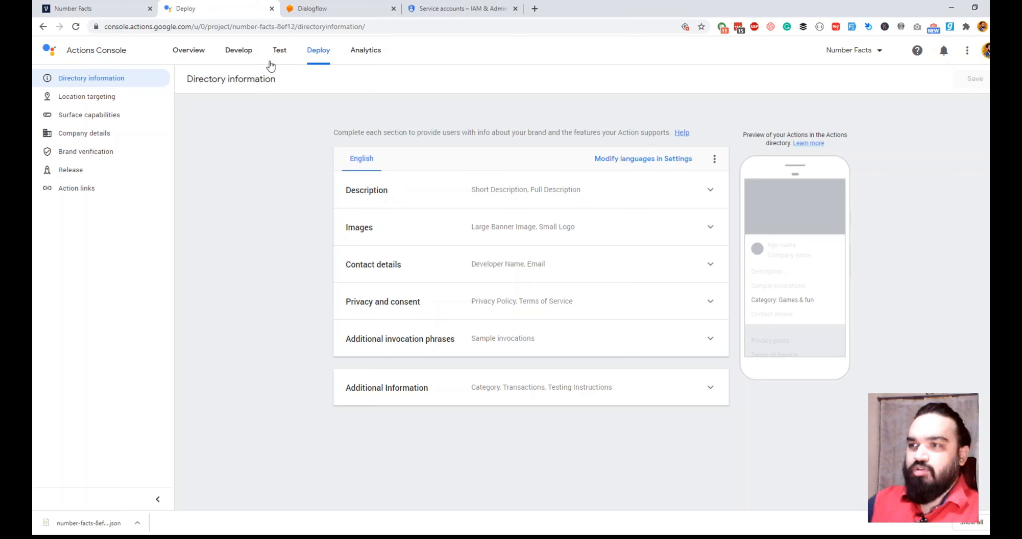
{"action": "left_click", "coordinate": [411, 302]}
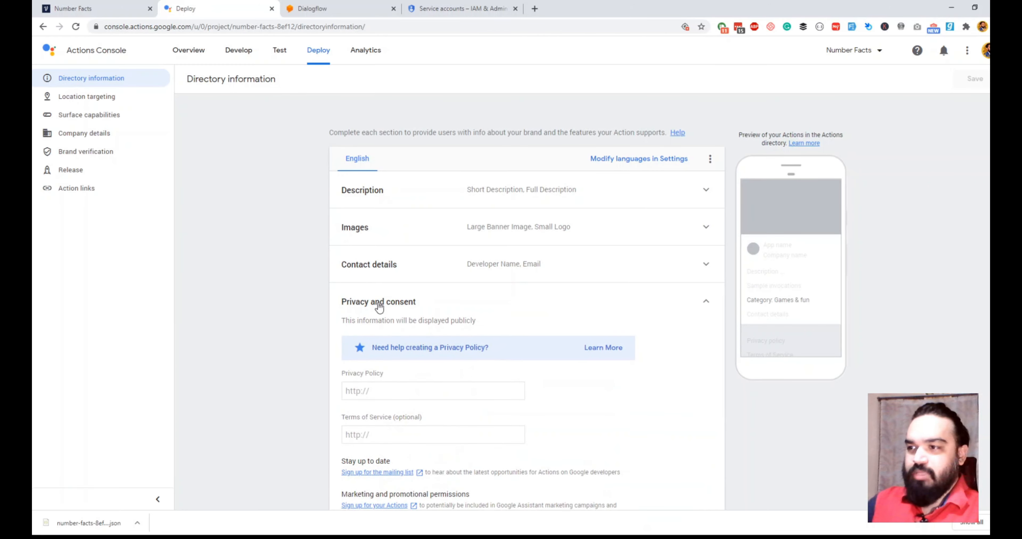
{"action": "scroll", "coordinate": [438, 361], "scroll_direction": "down", "scroll_amount": 4}
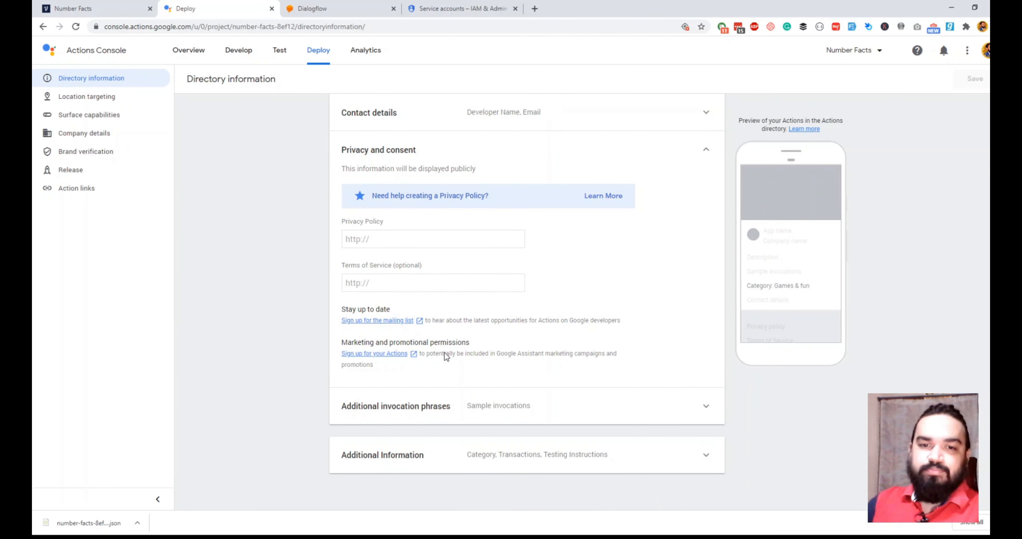
- Enter "Talk to Number Facts" as a sample phrase under Additional invocation phrases
{"action": "left_click", "coordinate": [444, 406]}
{"action": "scroll", "coordinate": [440, 401], "scroll_direction": "down", "scroll_amount": 3}
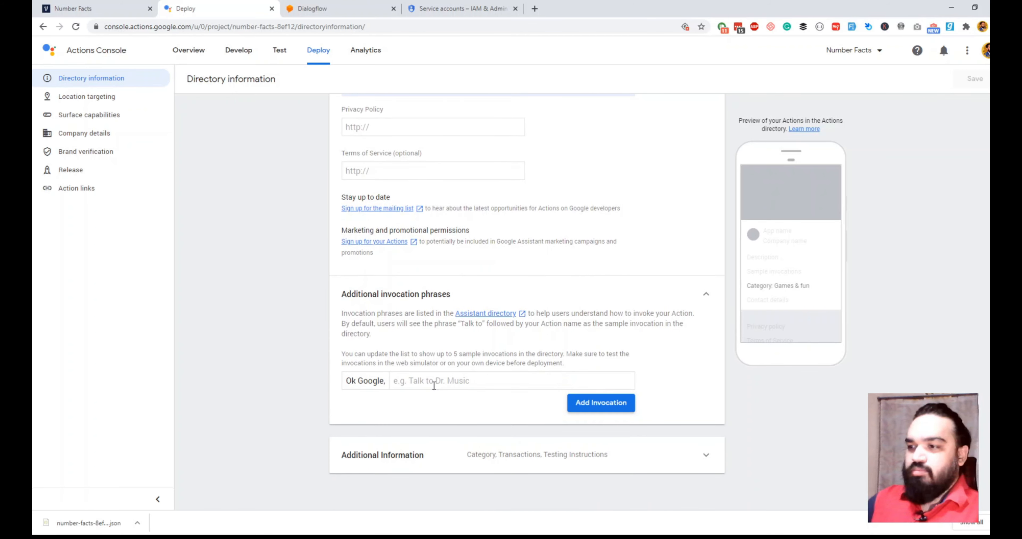
{"action": "left_click", "coordinate": [437, 383]}
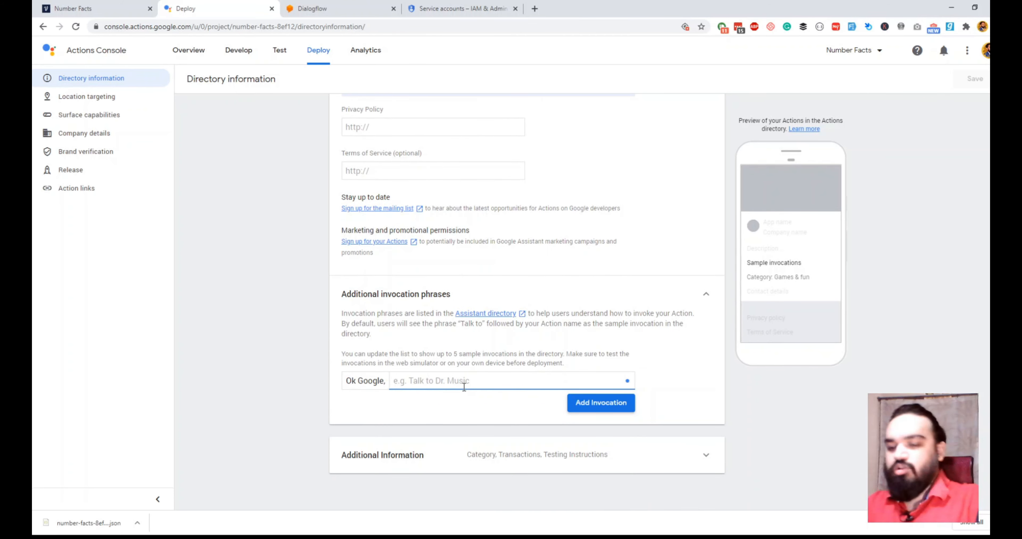
{"action": "type", "text": "Talk to NM"}
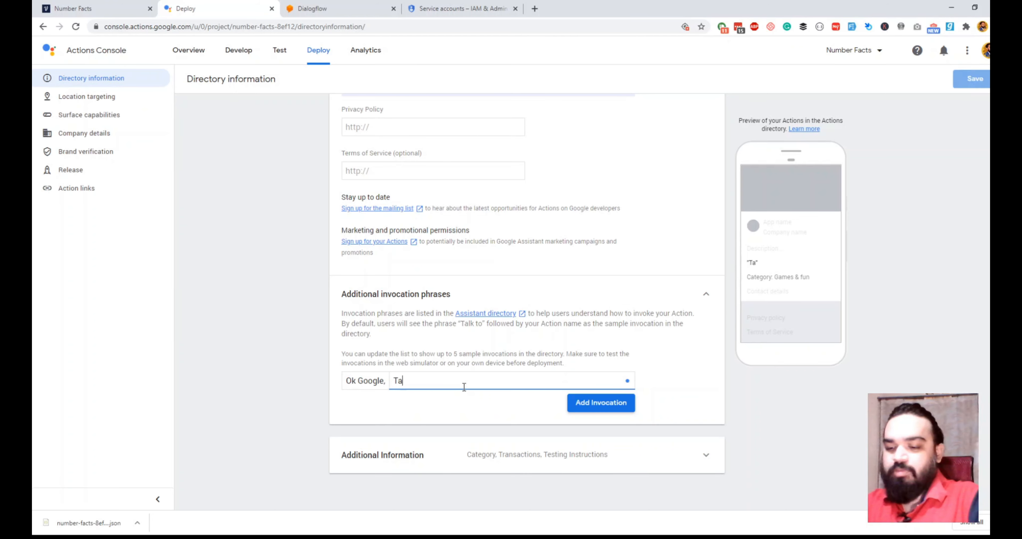
{"action": "key", "text": "BackSpace"}
{"action": "key", "text": "BackSpace"}
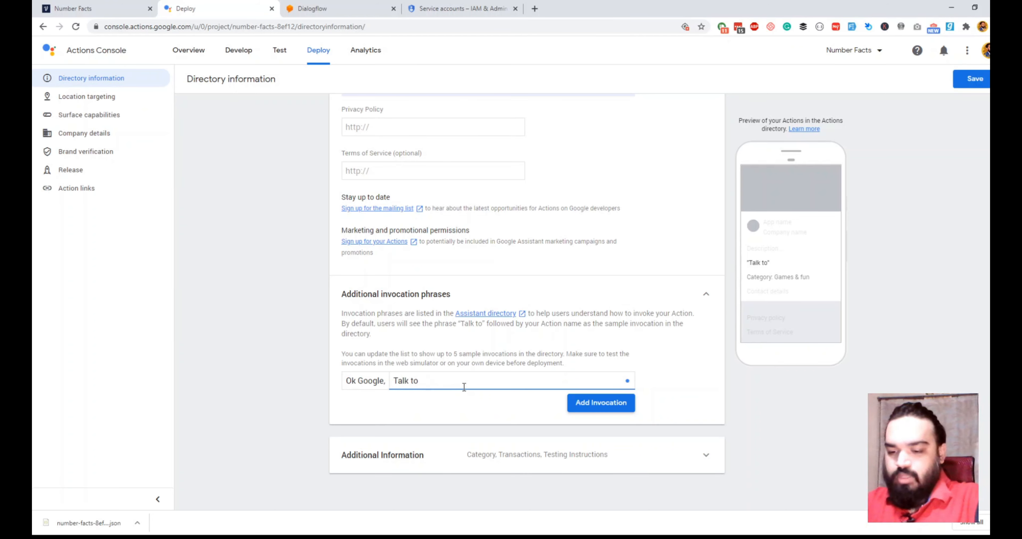
{"action": "type", "text": "Number Facts"}
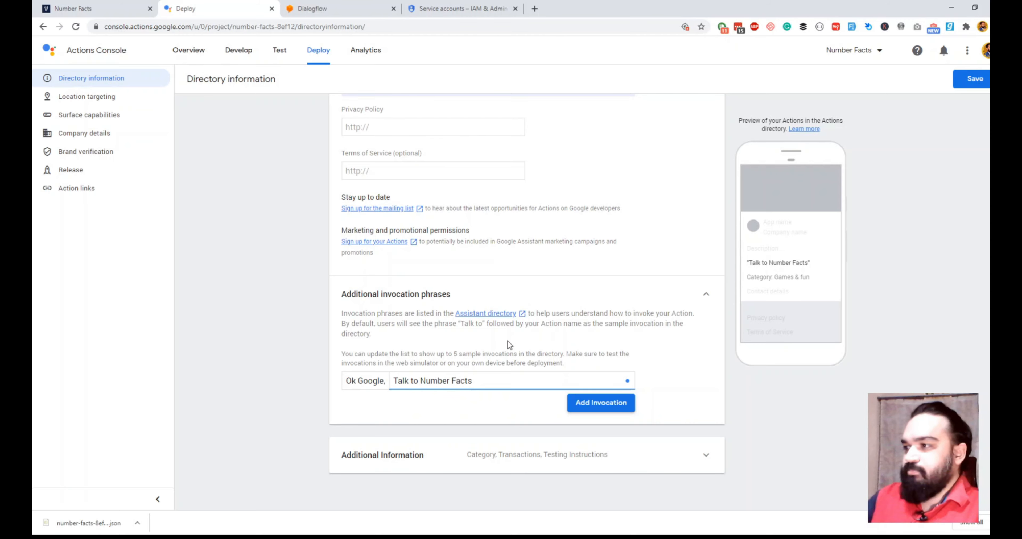
- Review the Privacy Policy field and the developer email and name fields under Contact details
{"action": "scroll", "coordinate": [492, 331], "scroll_direction": "up", "scroll_amount": 3}
{"action": "left_click", "coordinate": [415, 229]}
{"action": "scroll", "coordinate": [452, 258], "scroll_direction": "up", "scroll_amount": 3}
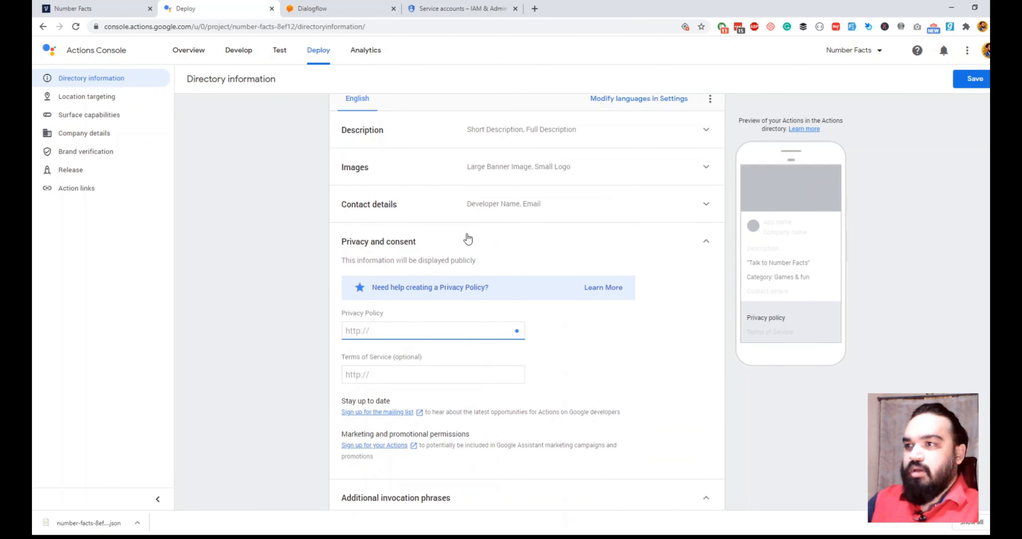
{"action": "left_click", "coordinate": [417, 204]}
{"action": "left_click", "coordinate": [406, 262]}
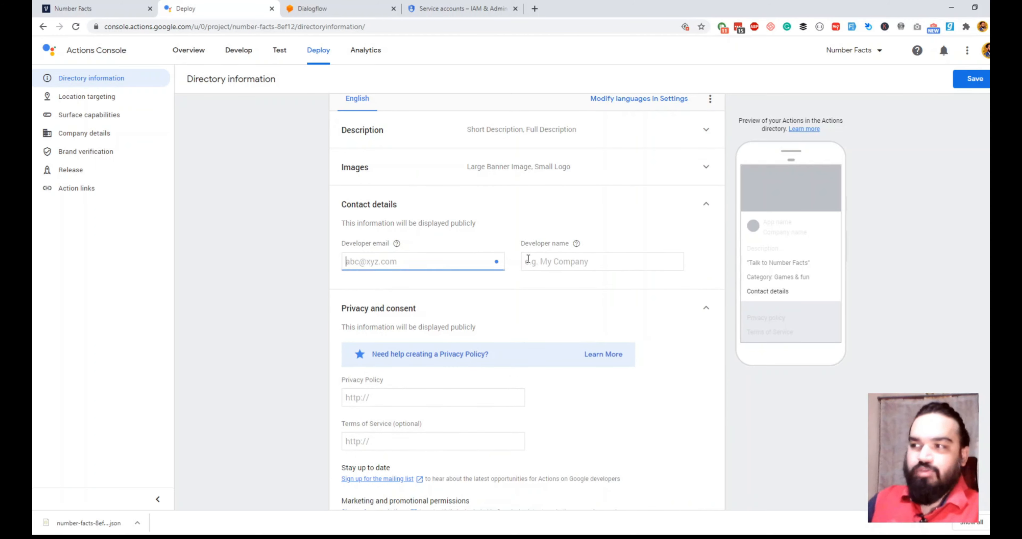
{"action": "left_click", "coordinate": [528, 260]}
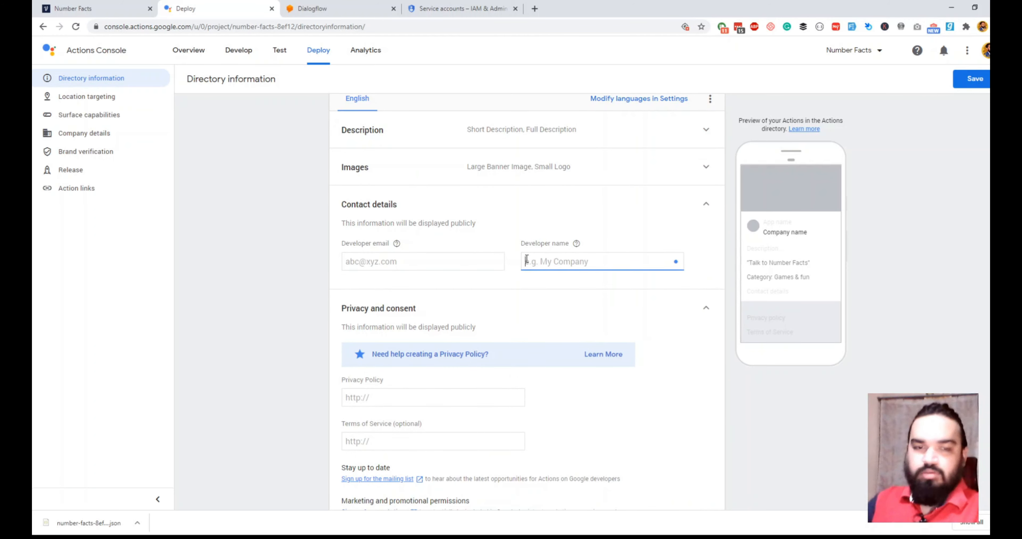
- Expand the Images and Description sections to review the banner, logo and short description fields
{"action": "left_click", "coordinate": [425, 168]}
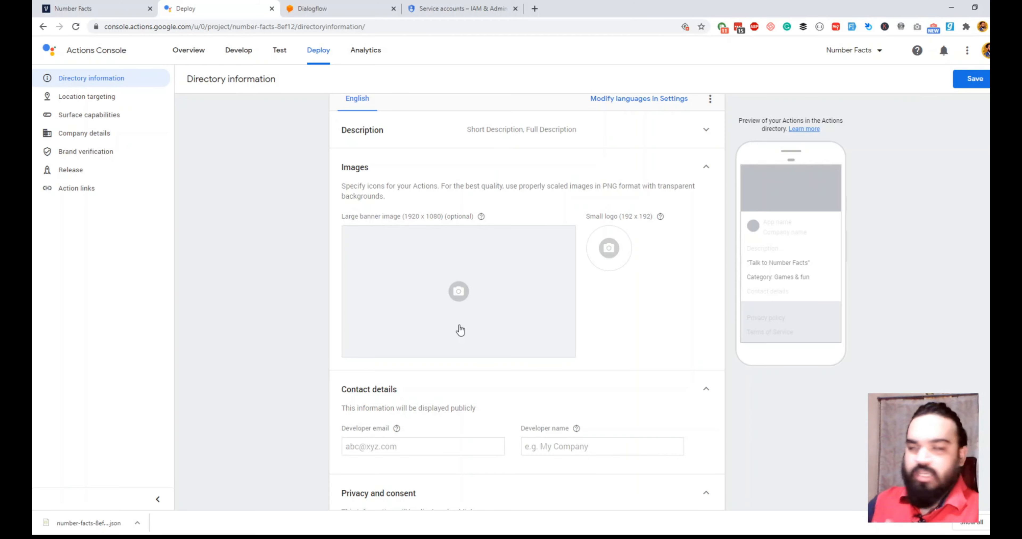
{"action": "scroll", "coordinate": [622, 298], "scroll_direction": "up", "scroll_amount": 1}
{"action": "scroll", "coordinate": [622, 297], "scroll_direction": "up", "scroll_amount": 2}
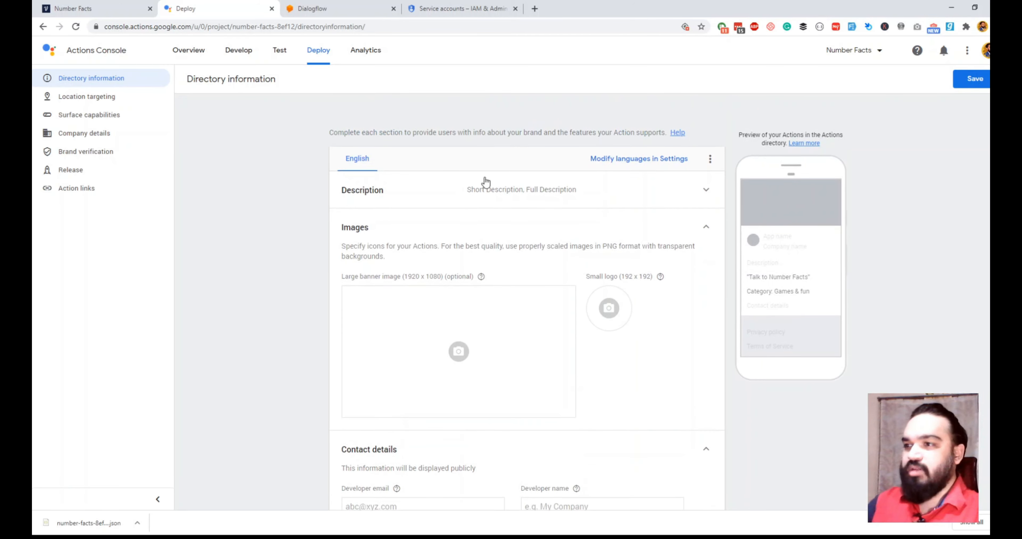
{"action": "left_click", "coordinate": [471, 190]}
{"action": "left_click", "coordinate": [448, 245]}
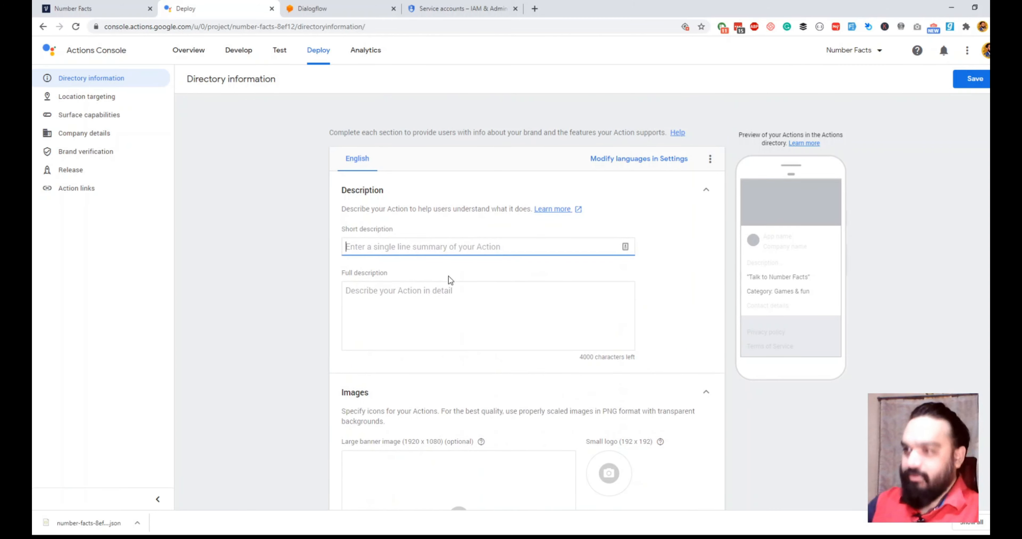
- Review the remaining directory information sections and expand Additional Information to examine the Transactions, Mic Policy and Interactive Canvas options
{"action": "left_click", "coordinate": [448, 296]}
{"action": "scroll", "coordinate": [913, 282], "scroll_direction": "down", "scroll_amount": 15}
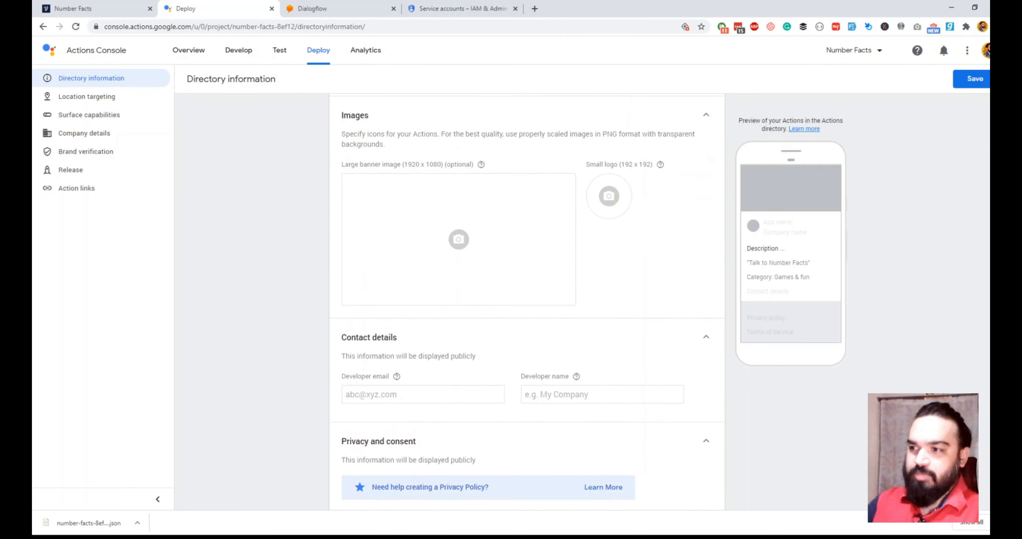
{"action": "scroll", "coordinate": [584, 412], "scroll_direction": "down", "scroll_amount": 1}
{"action": "left_click", "coordinate": [489, 469]}
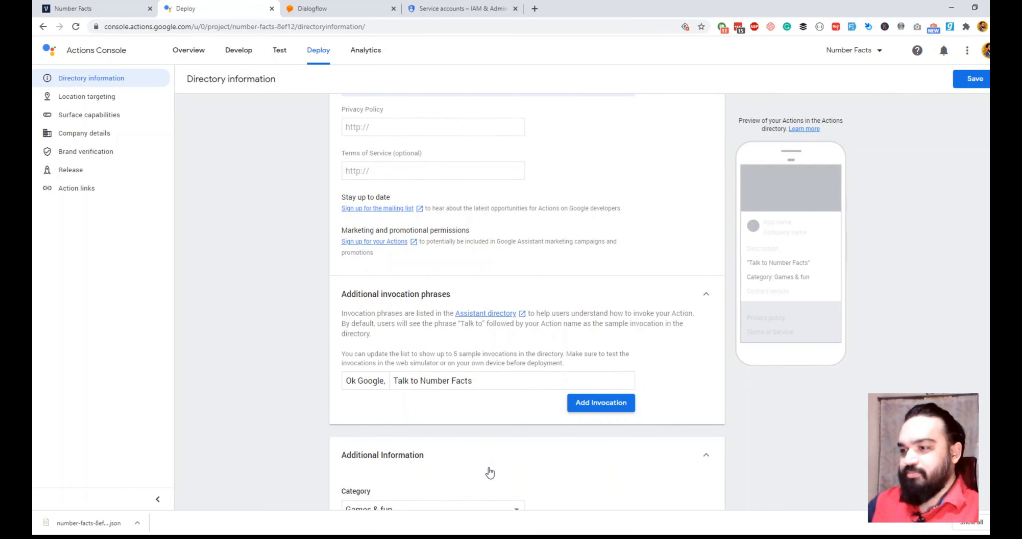
{"action": "scroll", "coordinate": [655, 445], "scroll_direction": "down", "scroll_amount": 3}
{"action": "scroll", "coordinate": [433, 416], "scroll_direction": "up", "scroll_amount": 3}
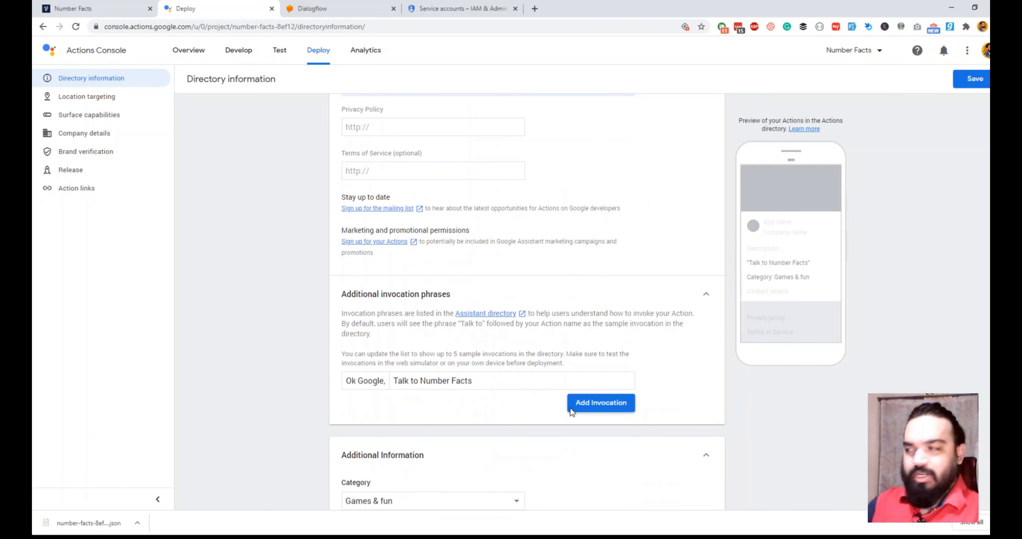
{"action": "scroll", "coordinate": [827, 390], "scroll_direction": "down", "scroll_amount": 10}
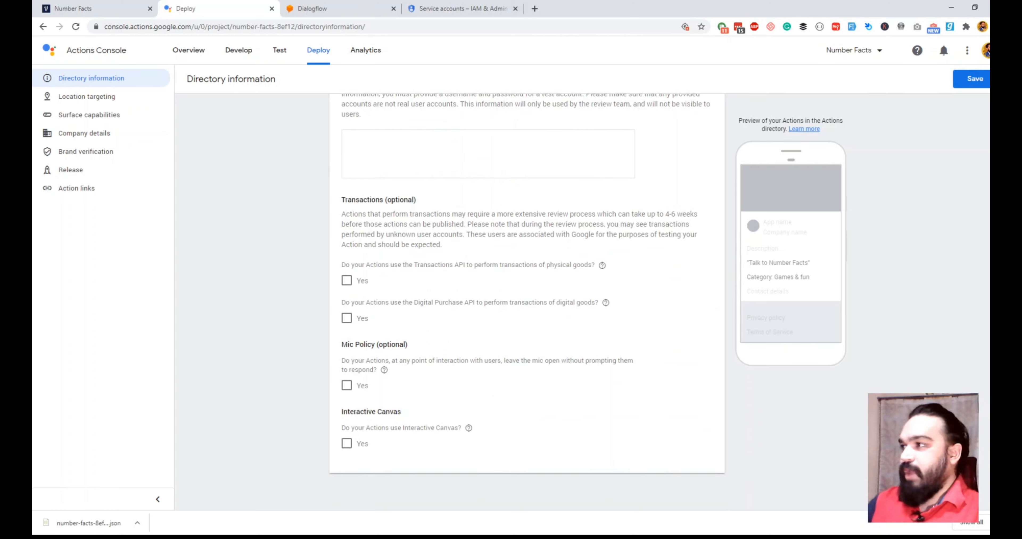
- Open the Number Facts release management page, discarding the unsaved directory information changes, and read the release readiness notice
{"action": "left_click", "coordinate": [94, 169]}
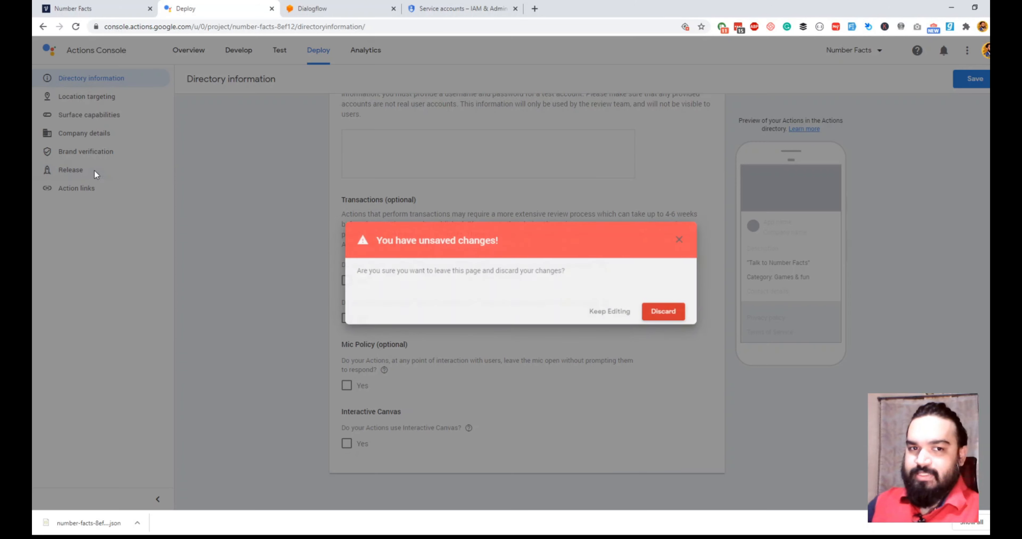
{"action": "key", "text": "Return"}
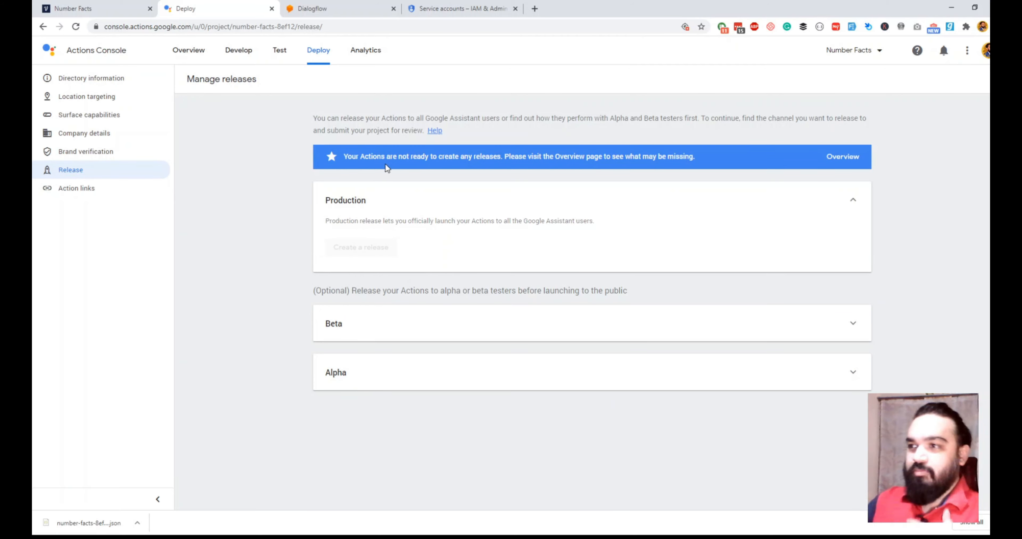
{"action": "left_click_drag", "start_coordinate": [360, 158], "coordinate": [544, 169]}
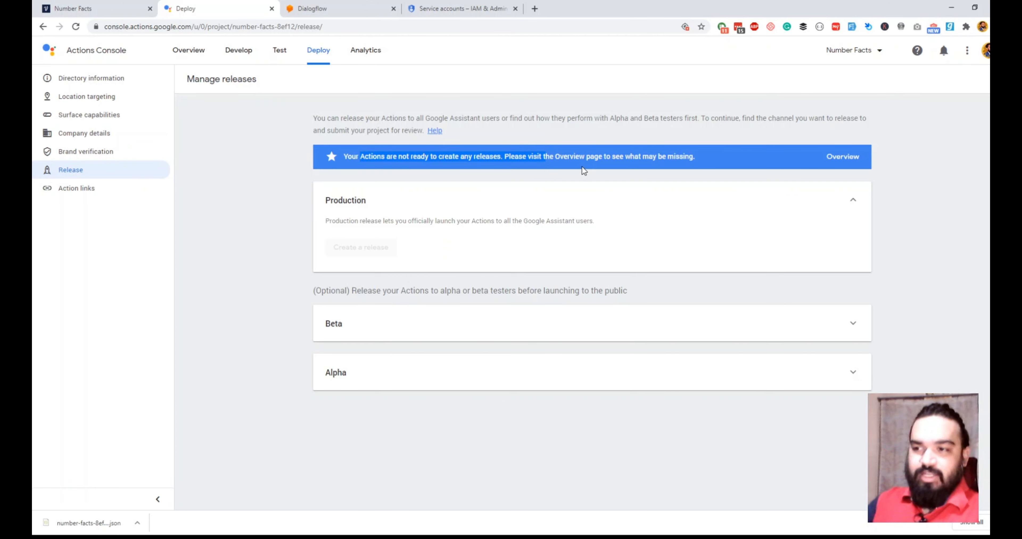
{"action": "left_click", "coordinate": [575, 174]}
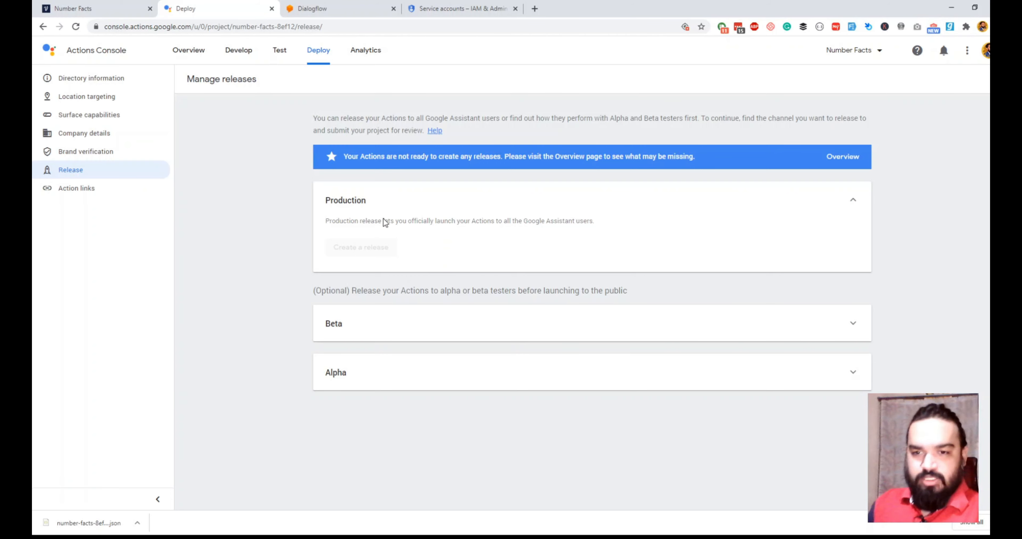
- Switch to the Batman Trivia project and examine its production, current and previous releases
{"action": "left_click", "coordinate": [853, 50]}
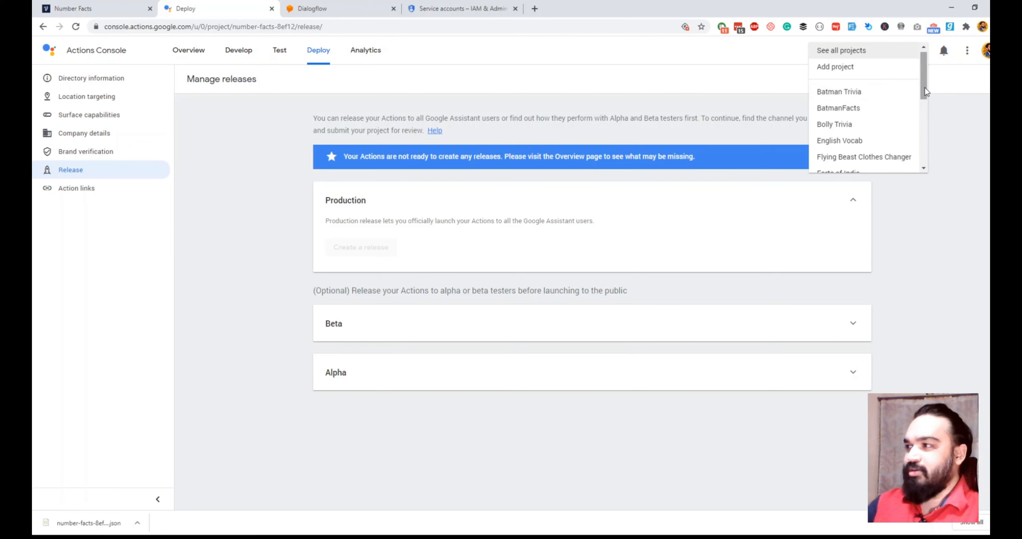
{"action": "left_click", "coordinate": [843, 92]}
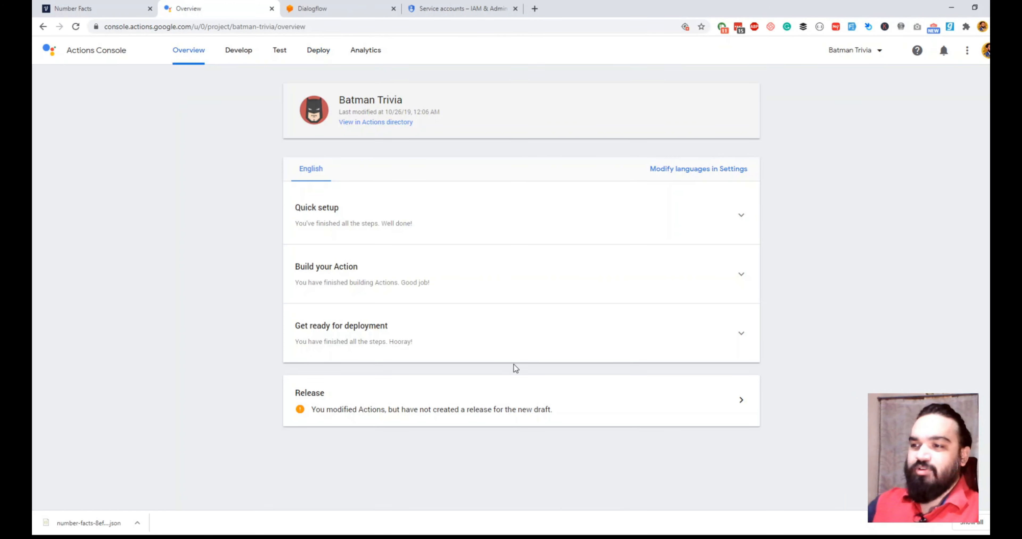
{"action": "left_click", "coordinate": [548, 413]}
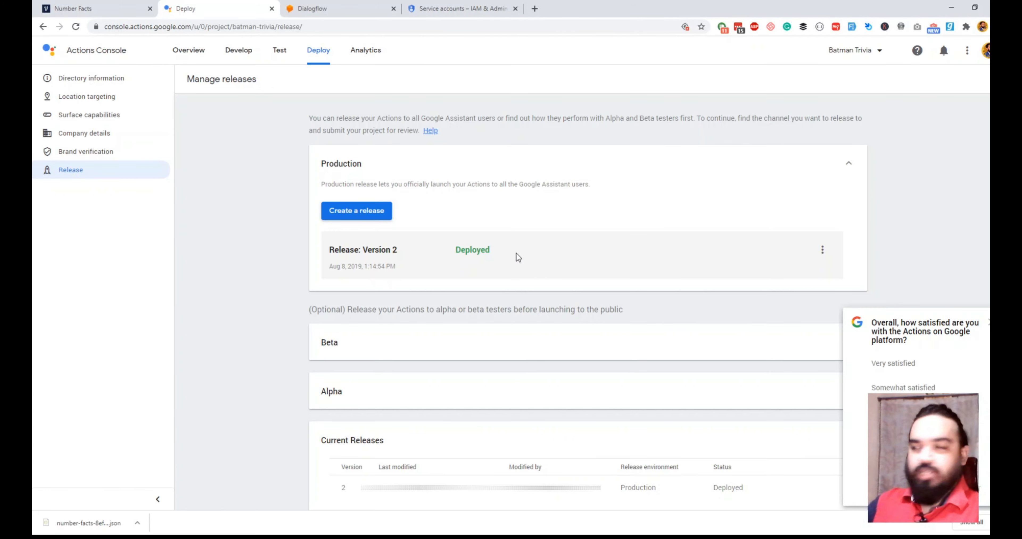
{"action": "scroll", "coordinate": [536, 284], "scroll_direction": "down", "scroll_amount": 3}
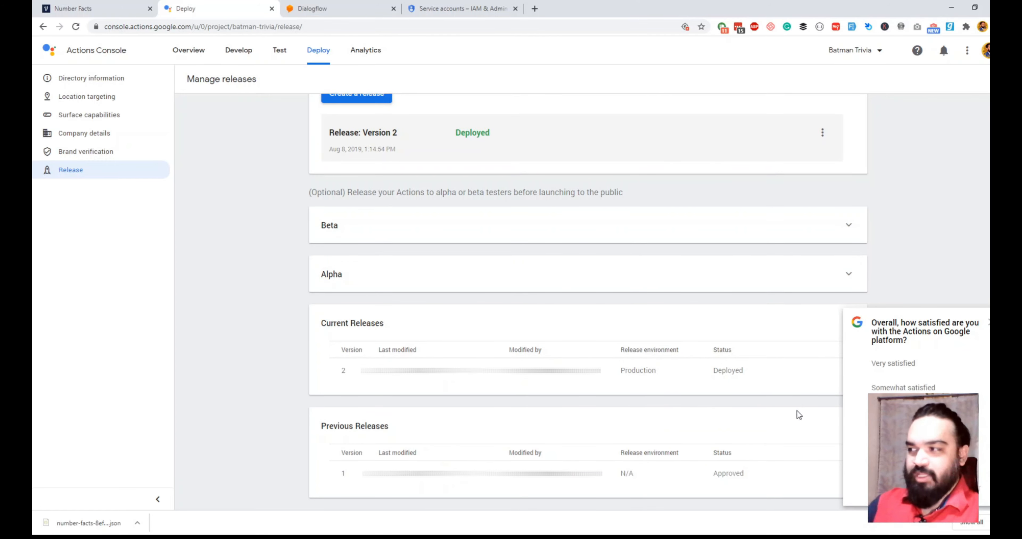
{"action": "scroll", "coordinate": [547, 325], "scroll_direction": "up", "scroll_amount": 3}
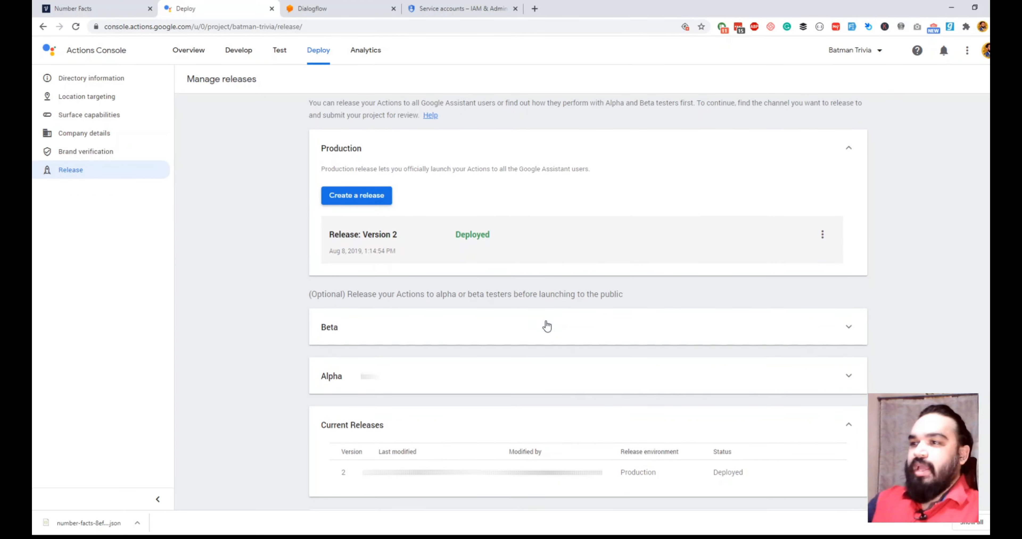